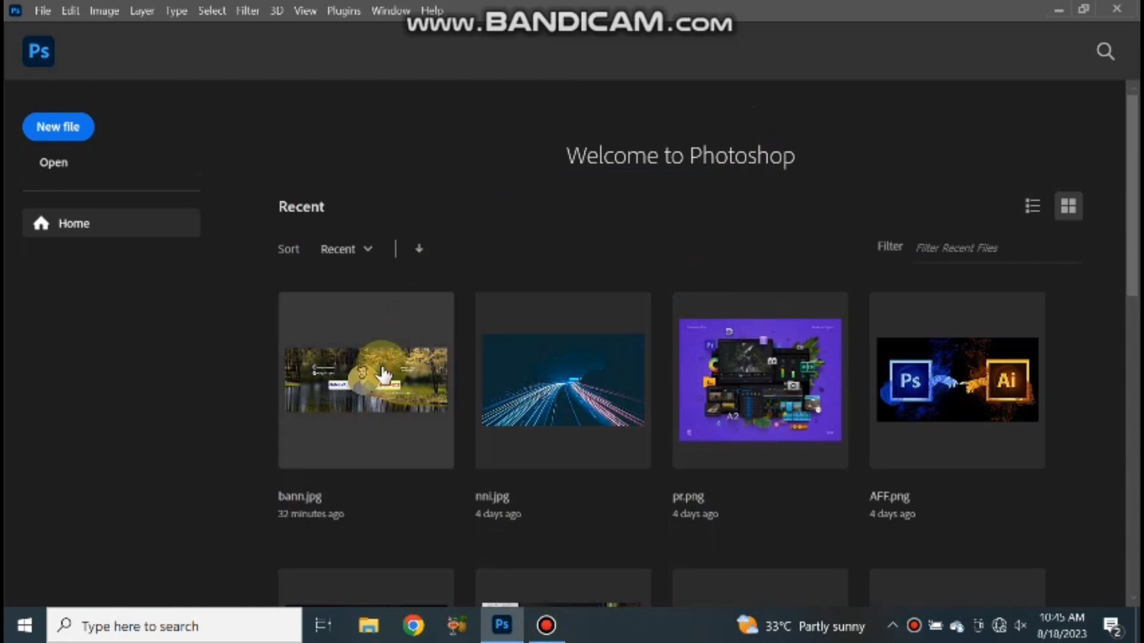
Step: Create a blank white 2560 x 1440 px, 300 ppi RGB document from the Custom preset
click(383, 376)
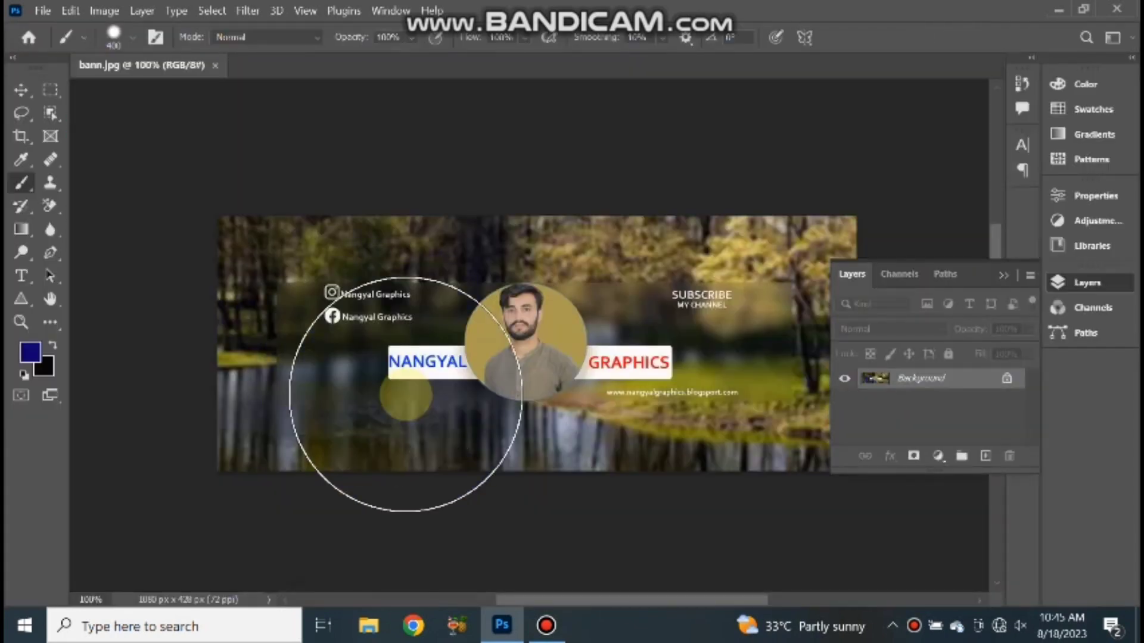
click(1016, 317)
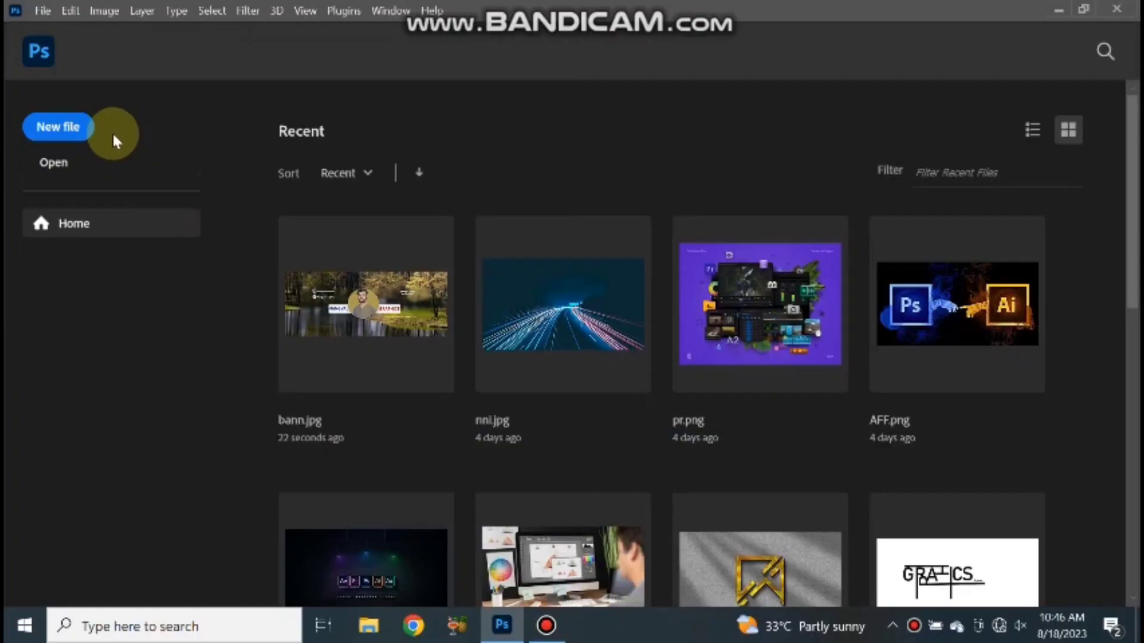
click(72, 129)
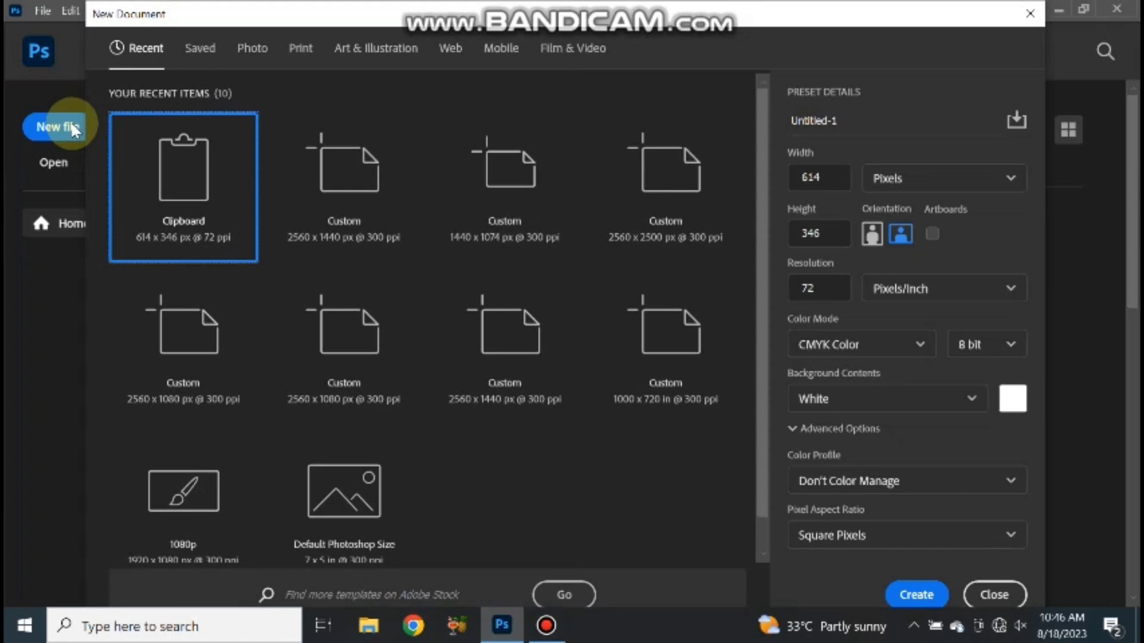
click(374, 208)
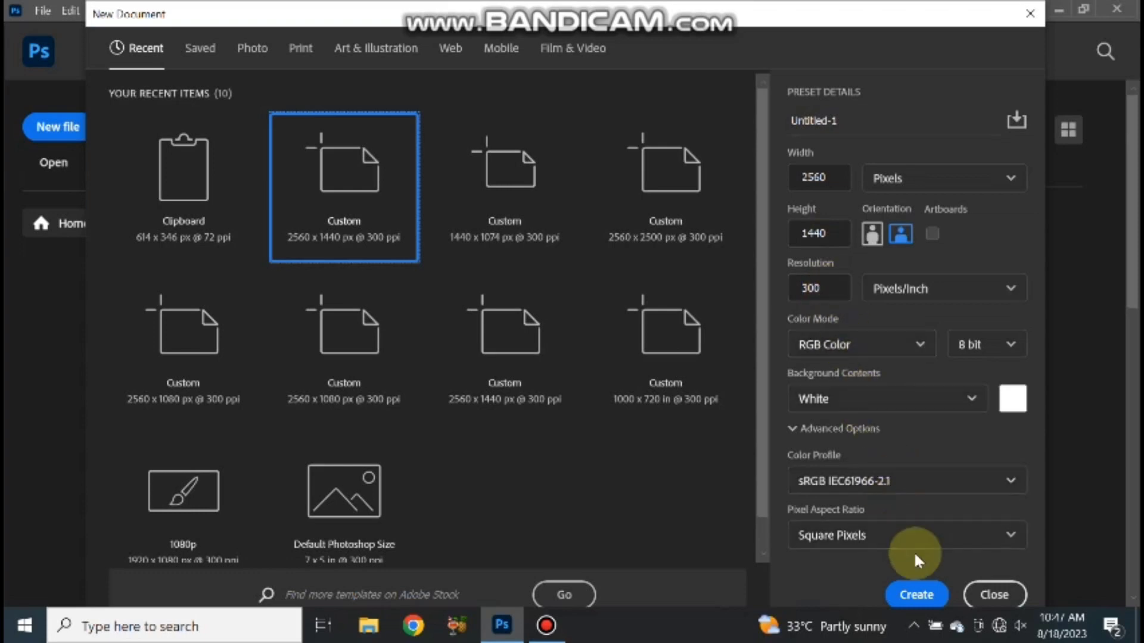
click(915, 593)
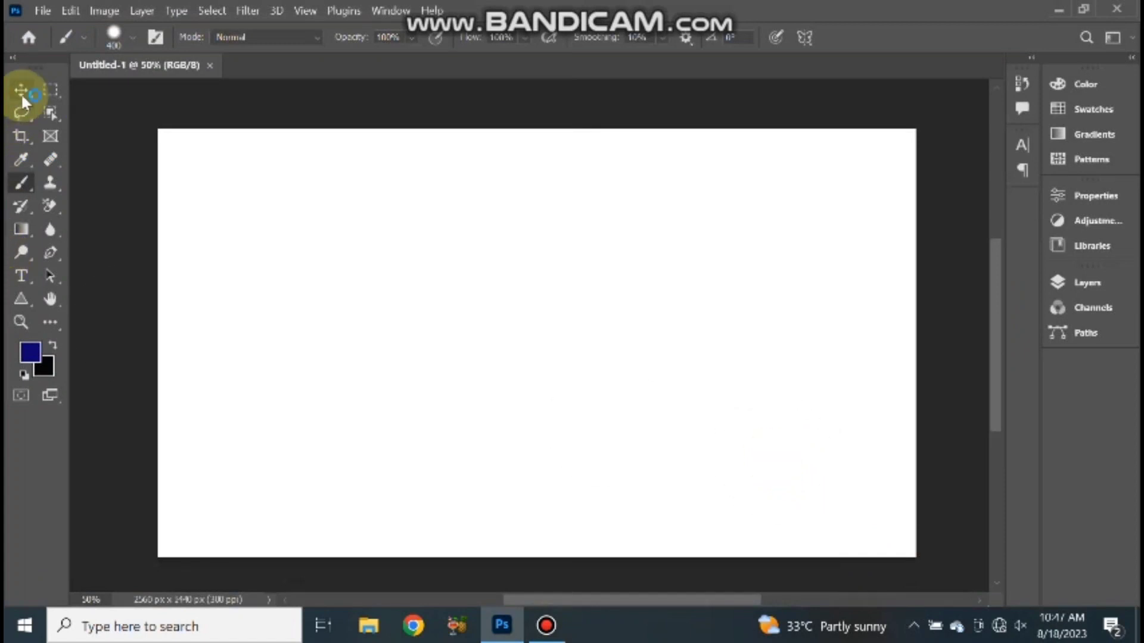
Step: Draw an exact 2560 x 423 px navy rectangle with the Rectangle Tool
click(21, 93)
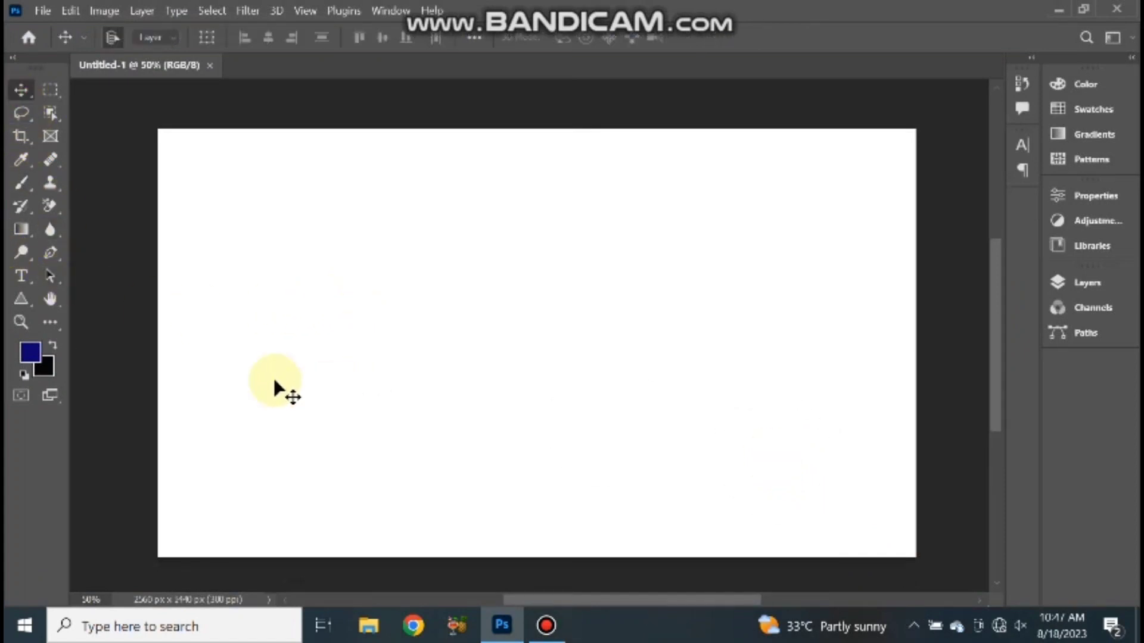
click(20, 300)
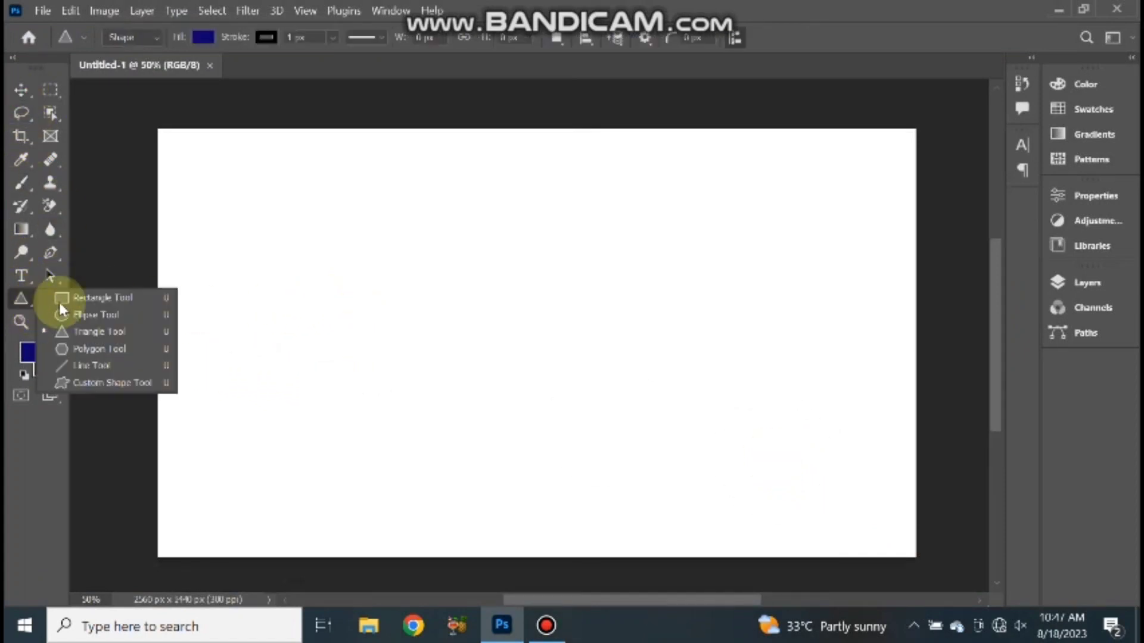
click(473, 227)
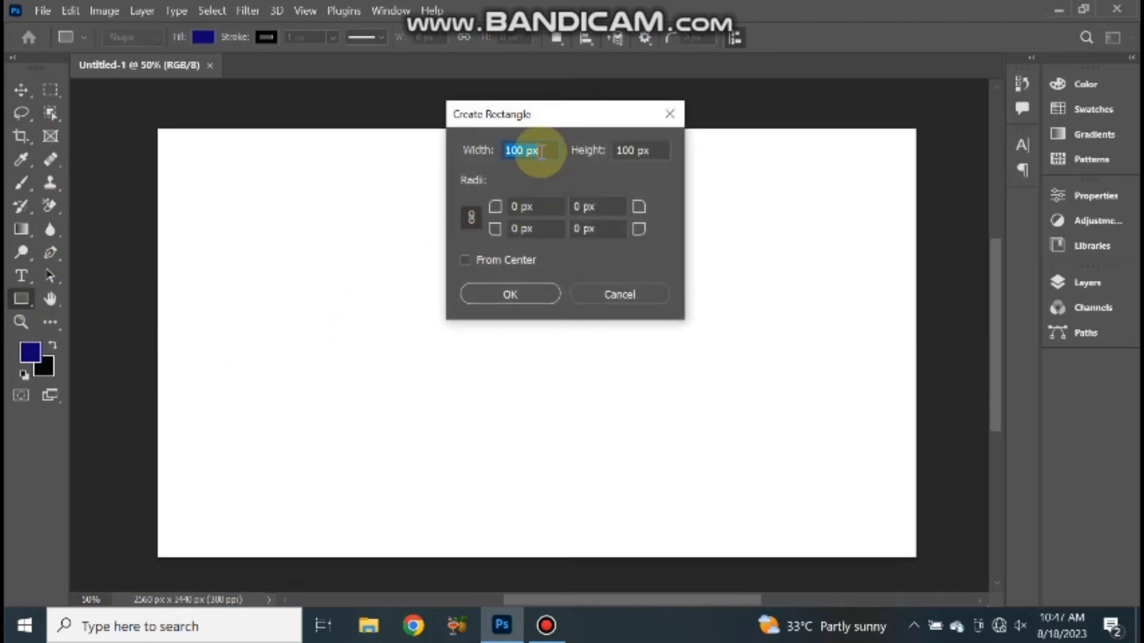
key(BackSpace)
text(2)
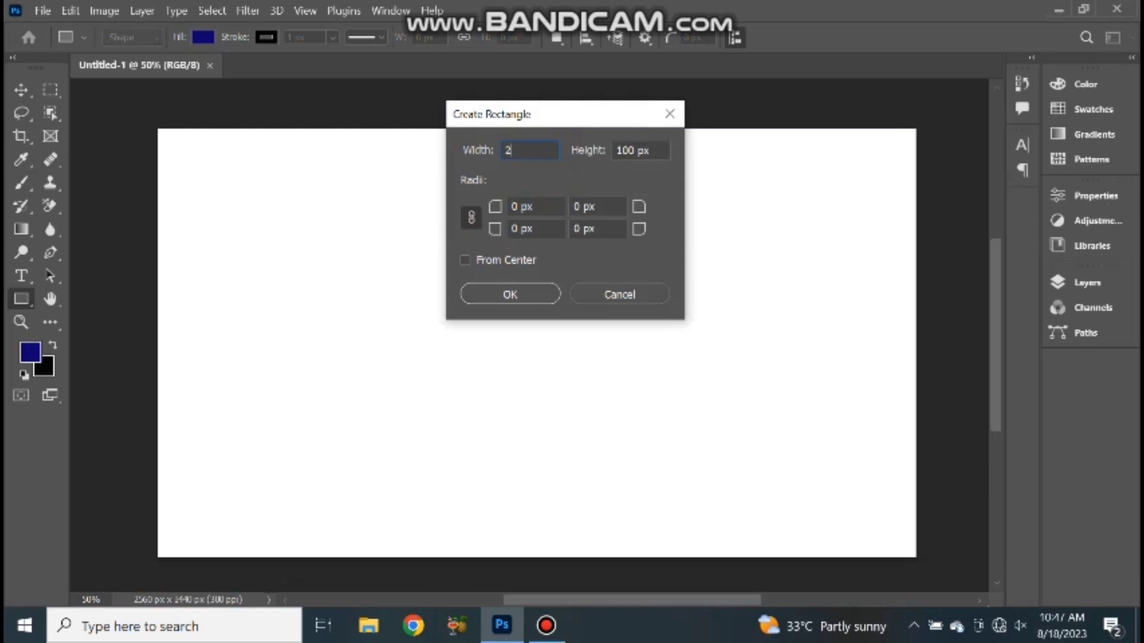
text(560)
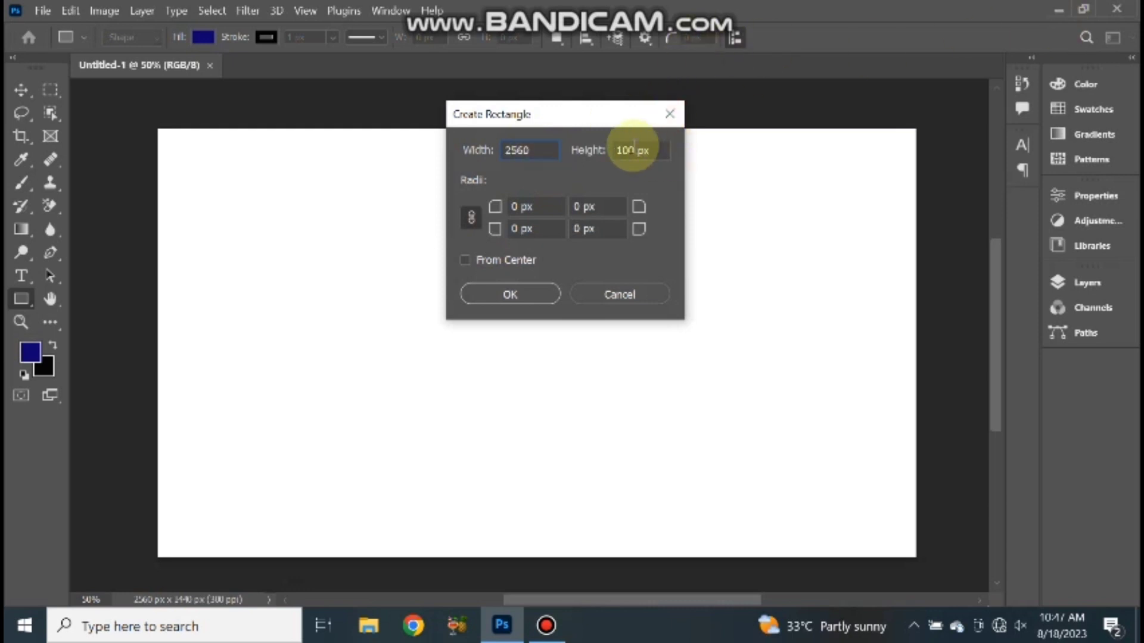
double_click(634, 149)
key(BackSpace)
text(423)
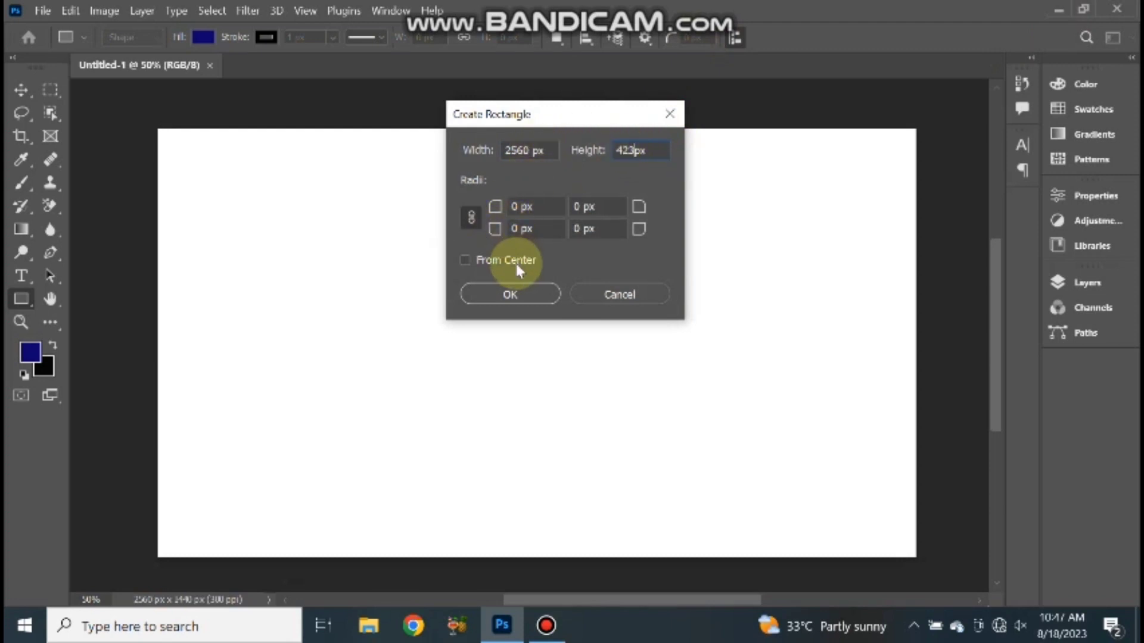
click(508, 296)
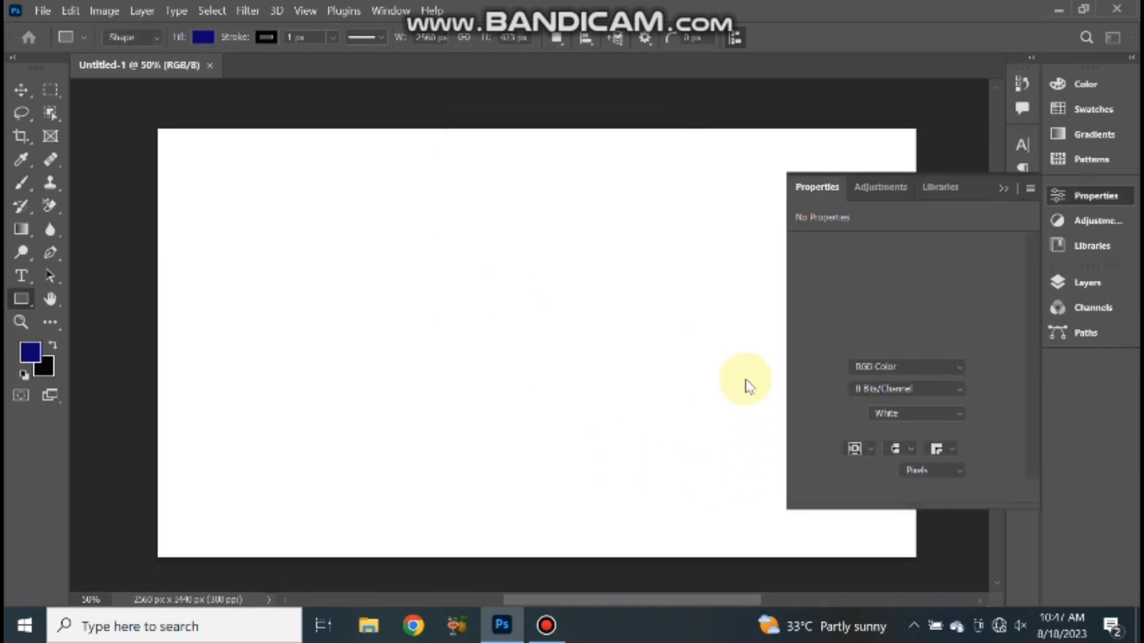
Step: Move the navy bar down to the bottom of the canvas
click(1003, 186)
click(23, 91)
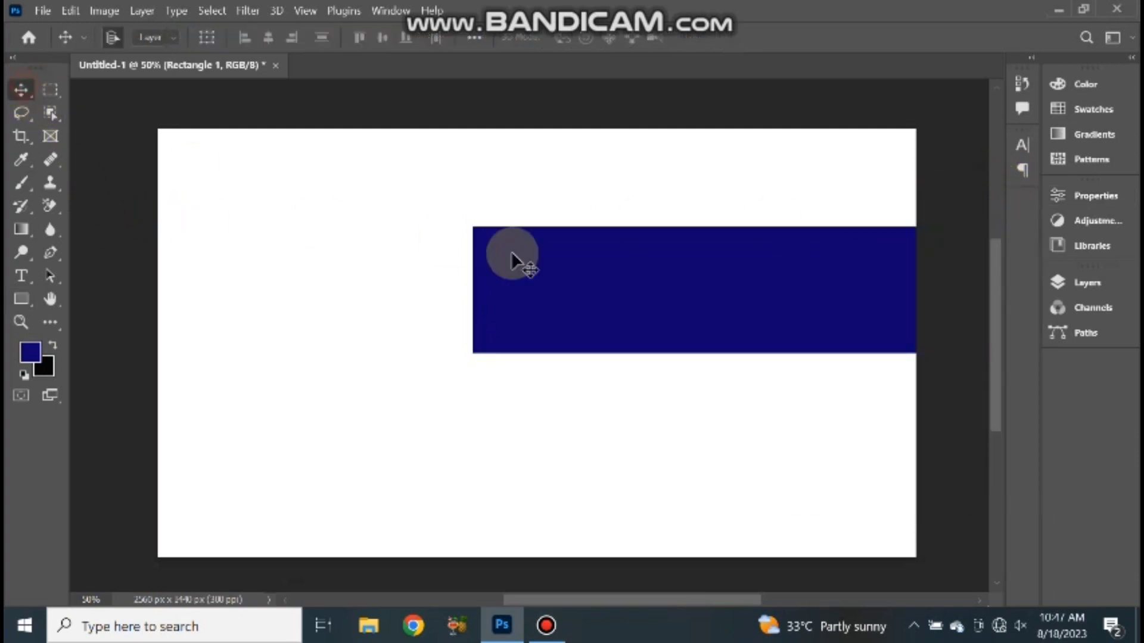
mouse_move(676, 262)
mouse_down()
mouse_move(399, 408)
mouse_move(360, 450)
mouse_up()
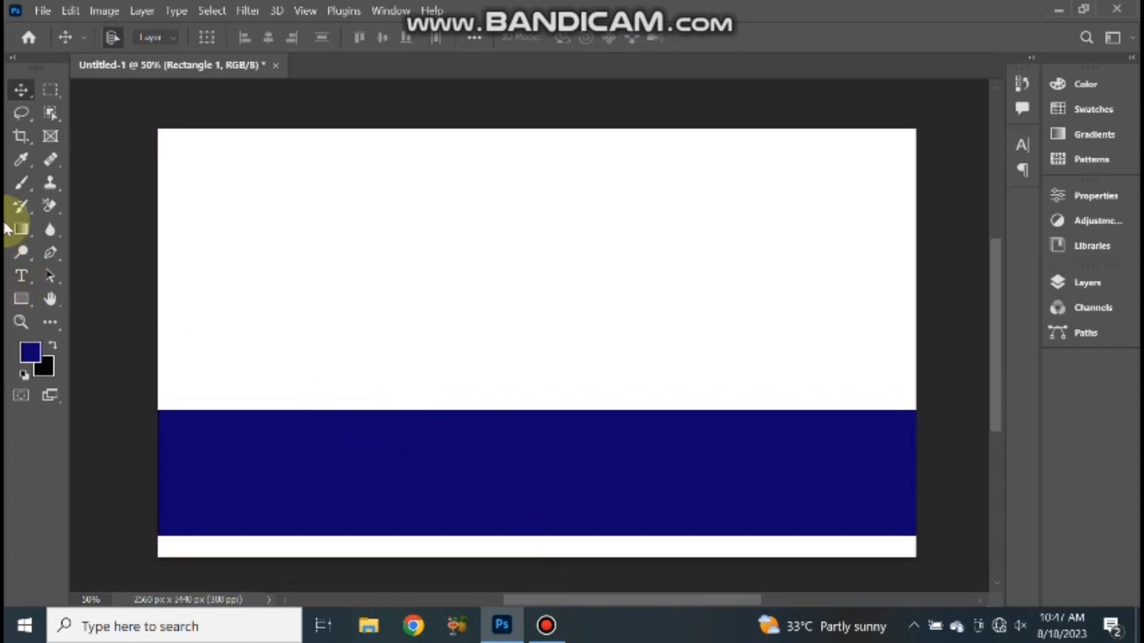
click(22, 299)
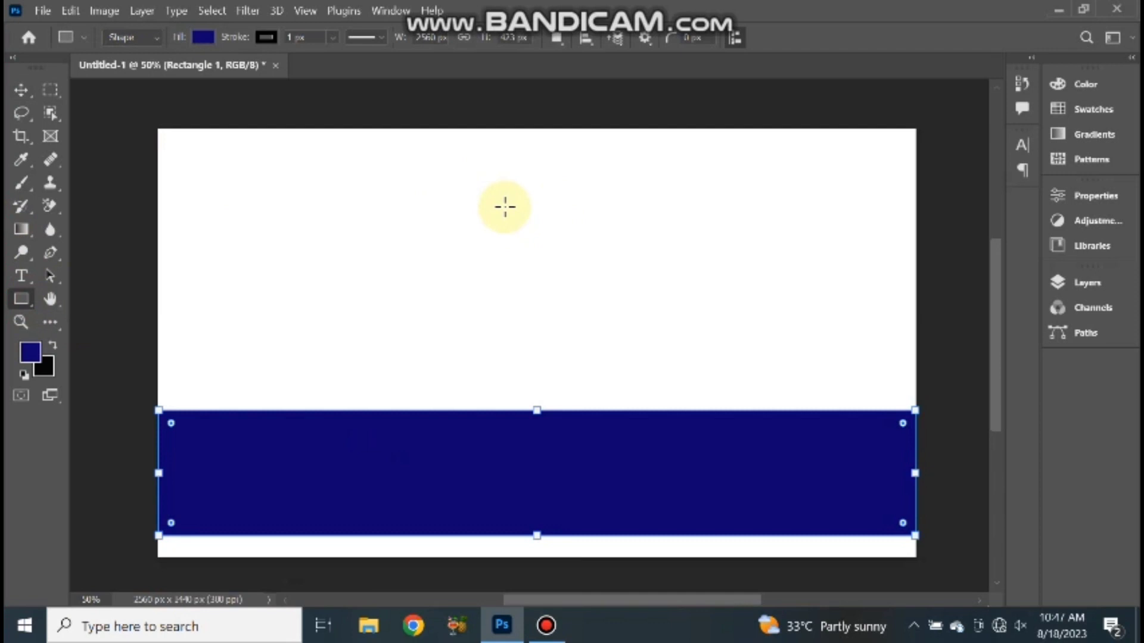
Step: Add a 1855 x 423 px navy bar centred on top of the base bar
click(505, 207)
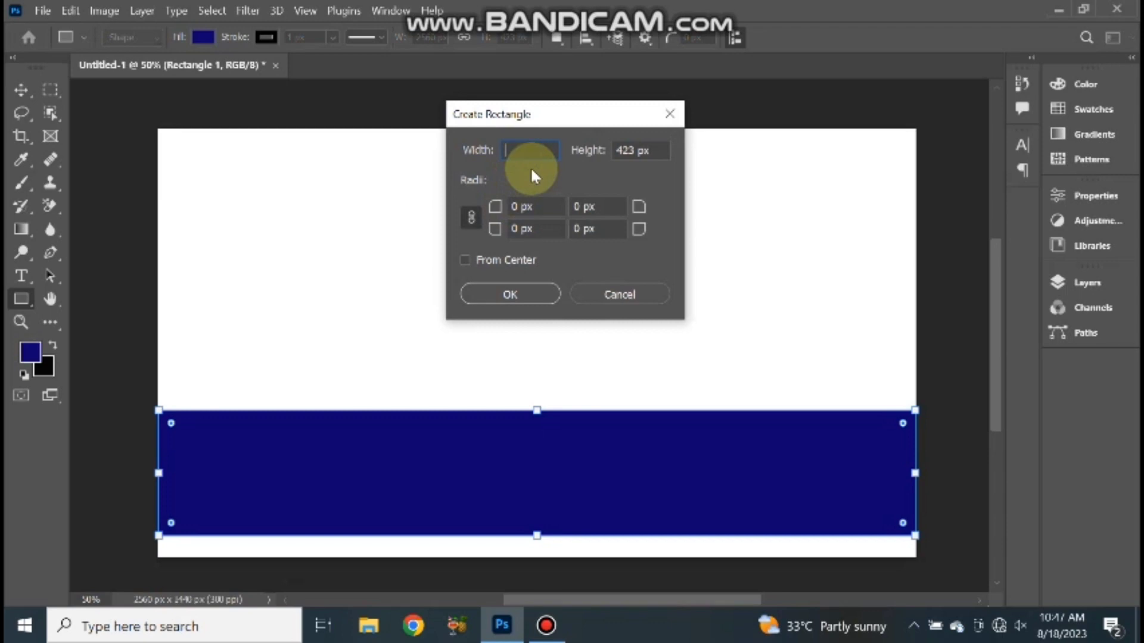
text(18)
text(55)
click(511, 294)
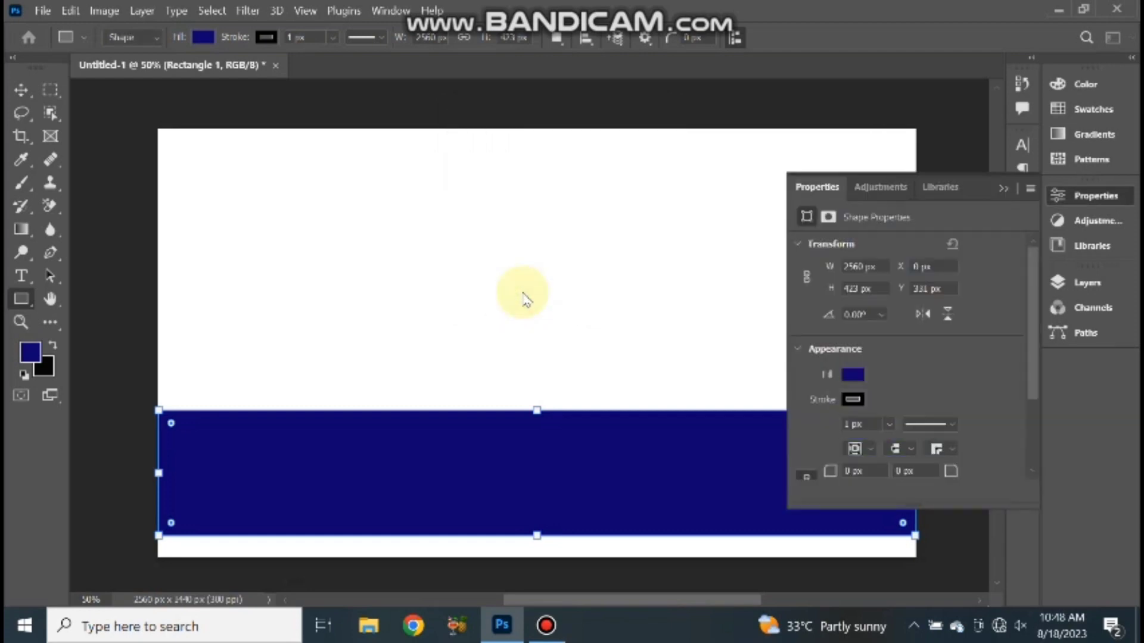
click(1002, 190)
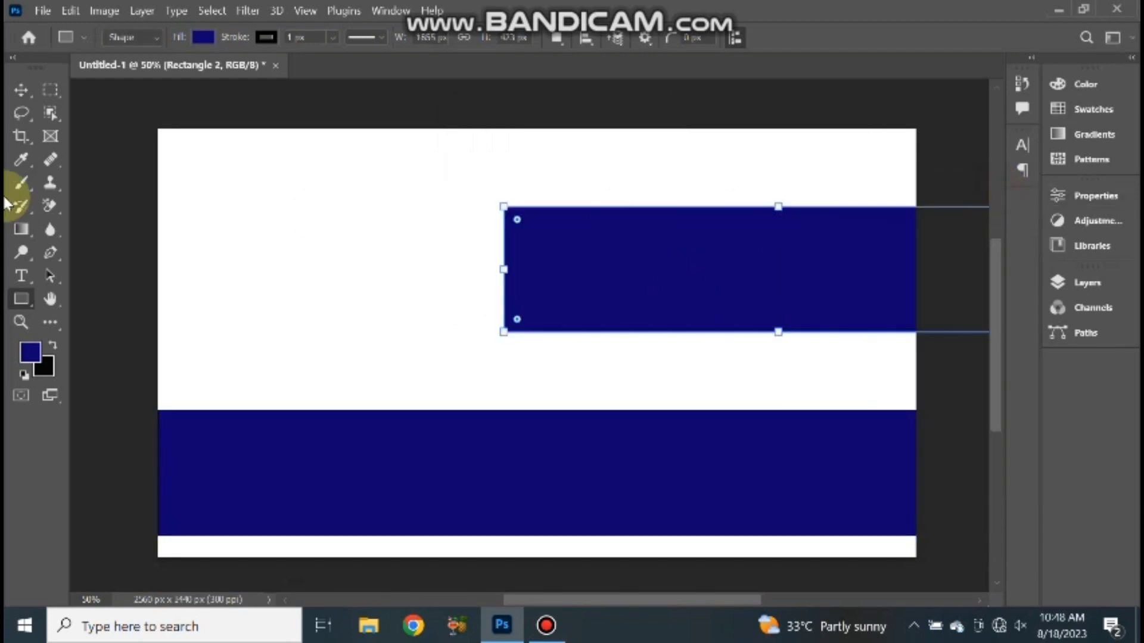
click(20, 89)
mouse_move(802, 298)
mouse_down()
mouse_move(512, 308)
mouse_move(562, 352)
mouse_up()
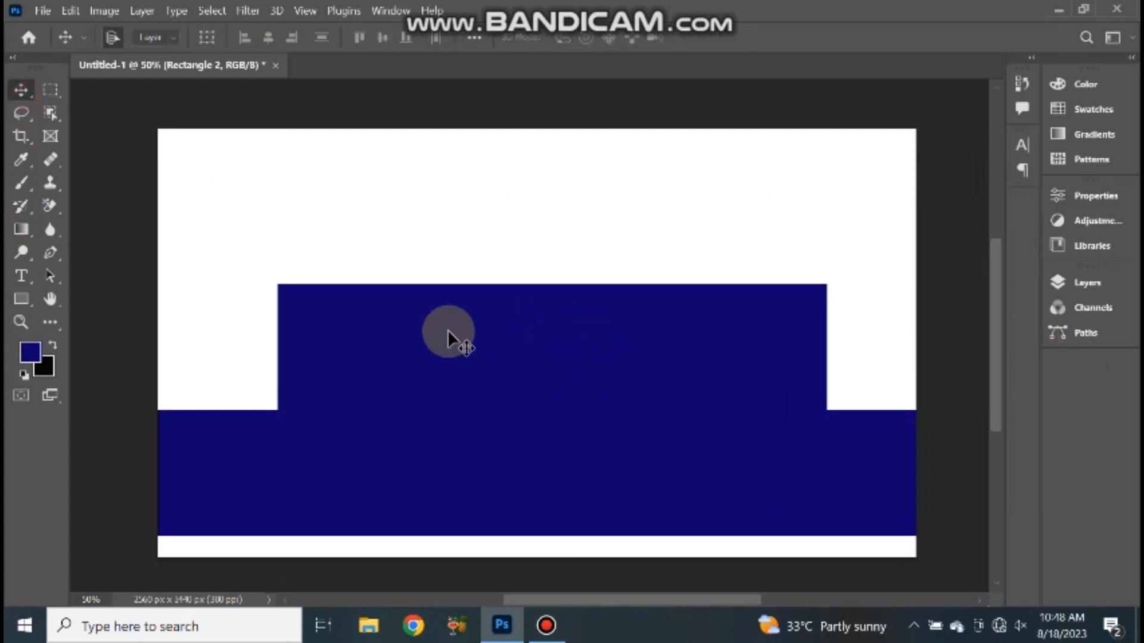
click(21, 298)
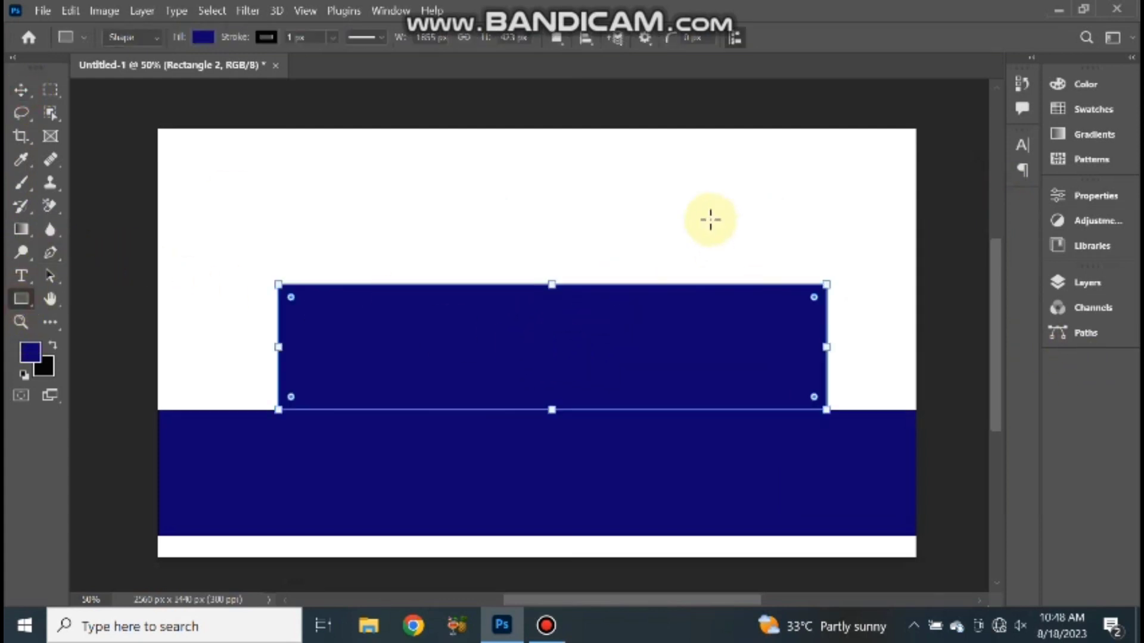
Step: Add a 1546 px wide navy bar and centre it above the second bar
click(568, 177)
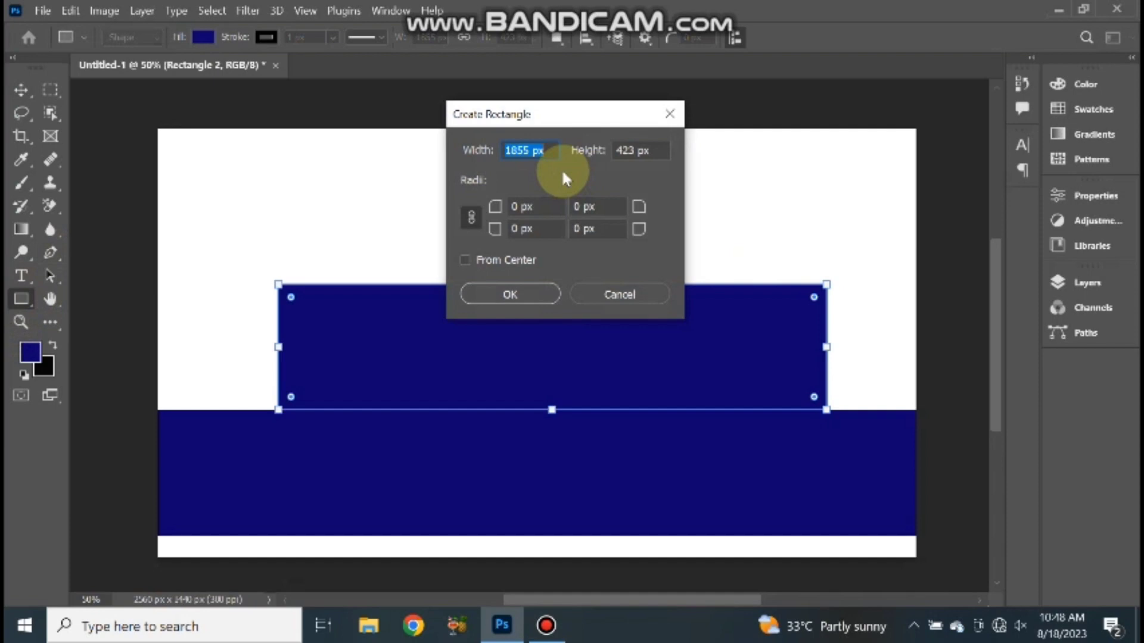
key(BackSpace)
text(15)
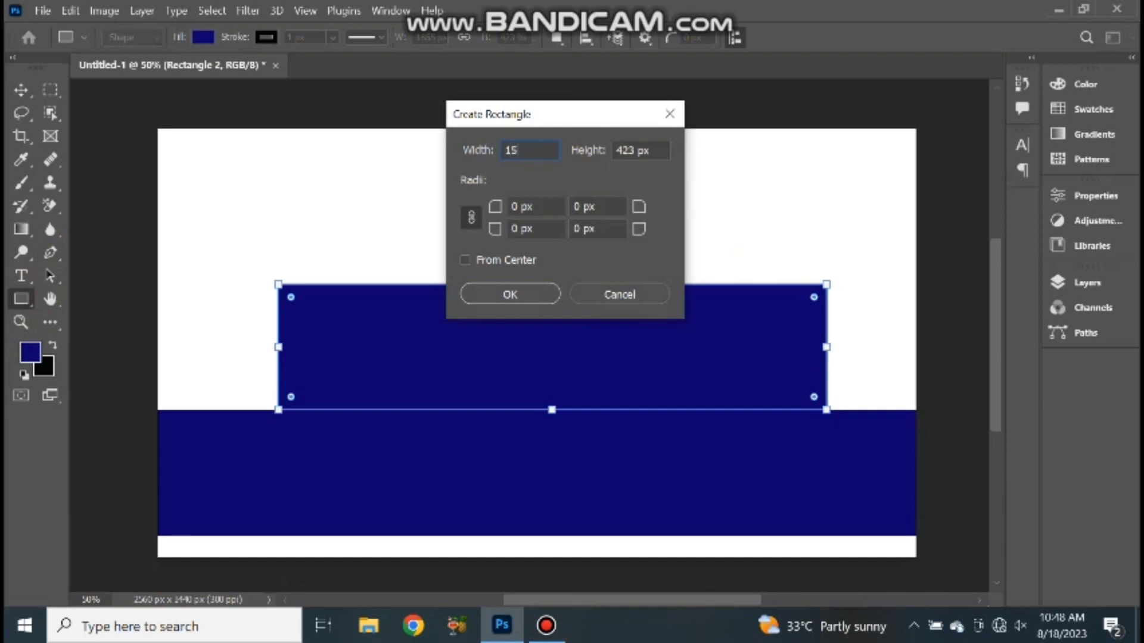
text(46)
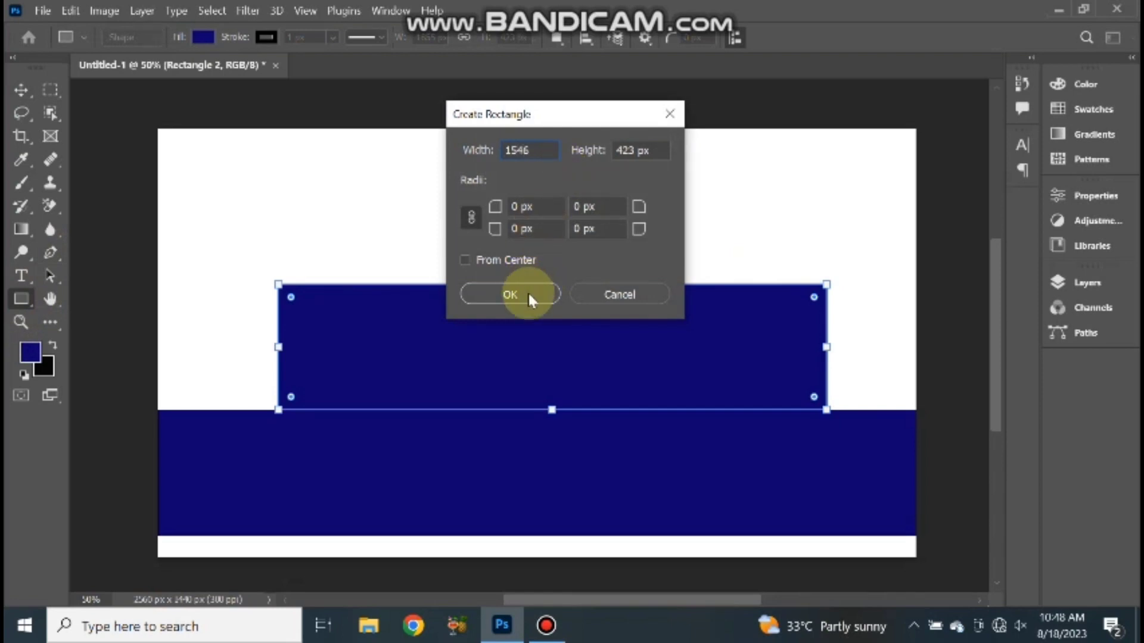
click(528, 295)
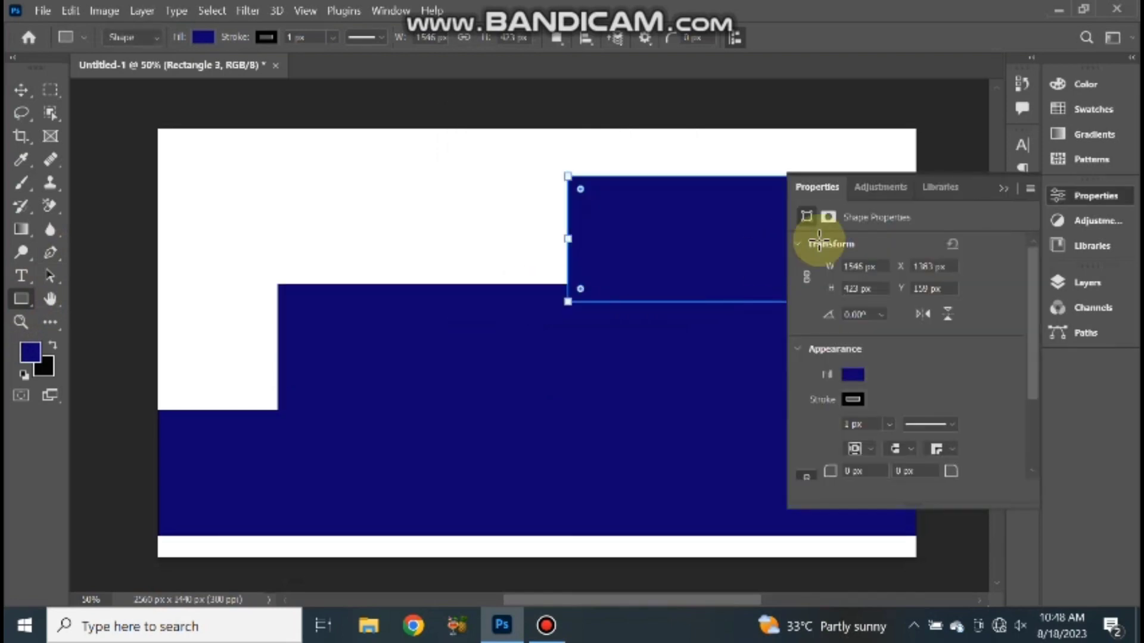
click(1007, 188)
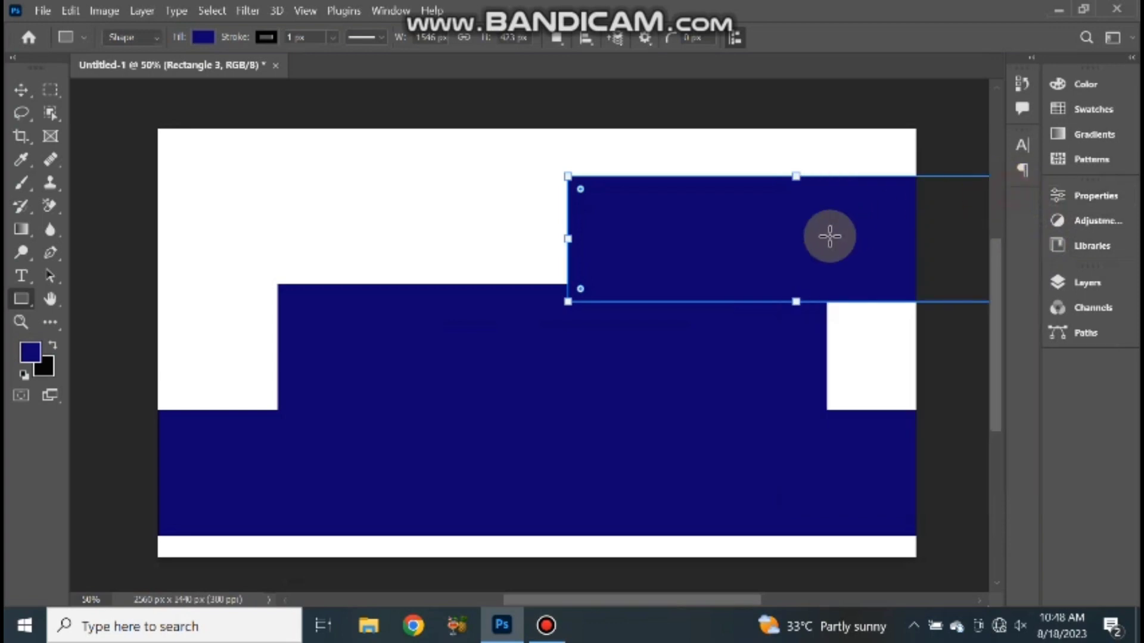
click(22, 89)
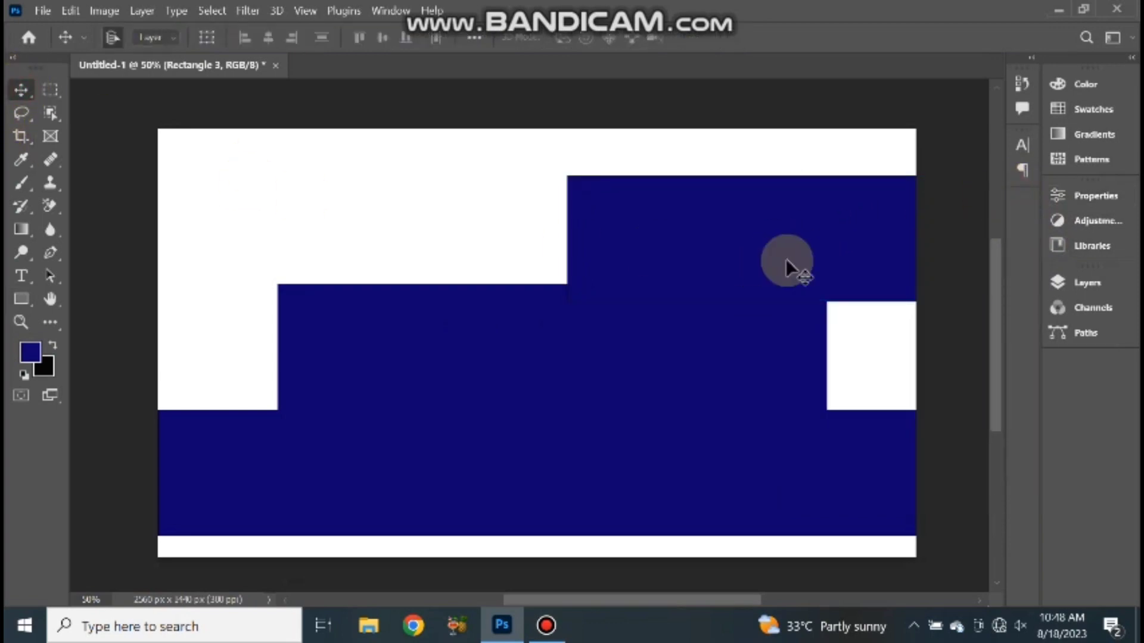
mouse_move(785, 259)
mouse_down()
mouse_move(500, 229)
mouse_move(495, 244)
mouse_up()
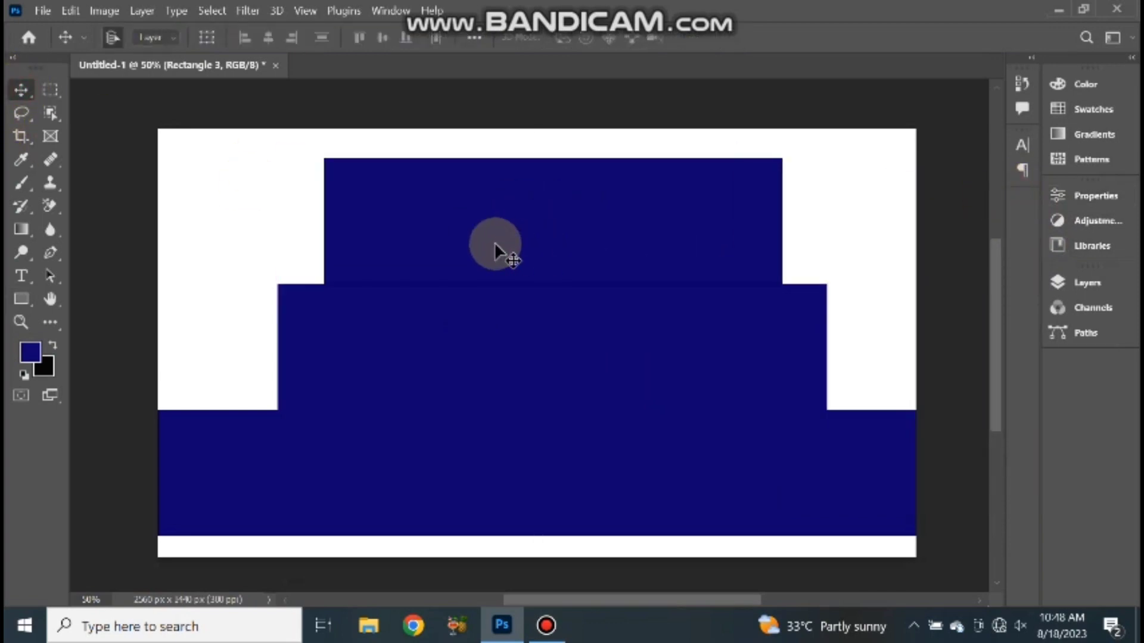
Step: Settle the top bar onto the stack and raise the stacked bars about 100 px
click(243, 41)
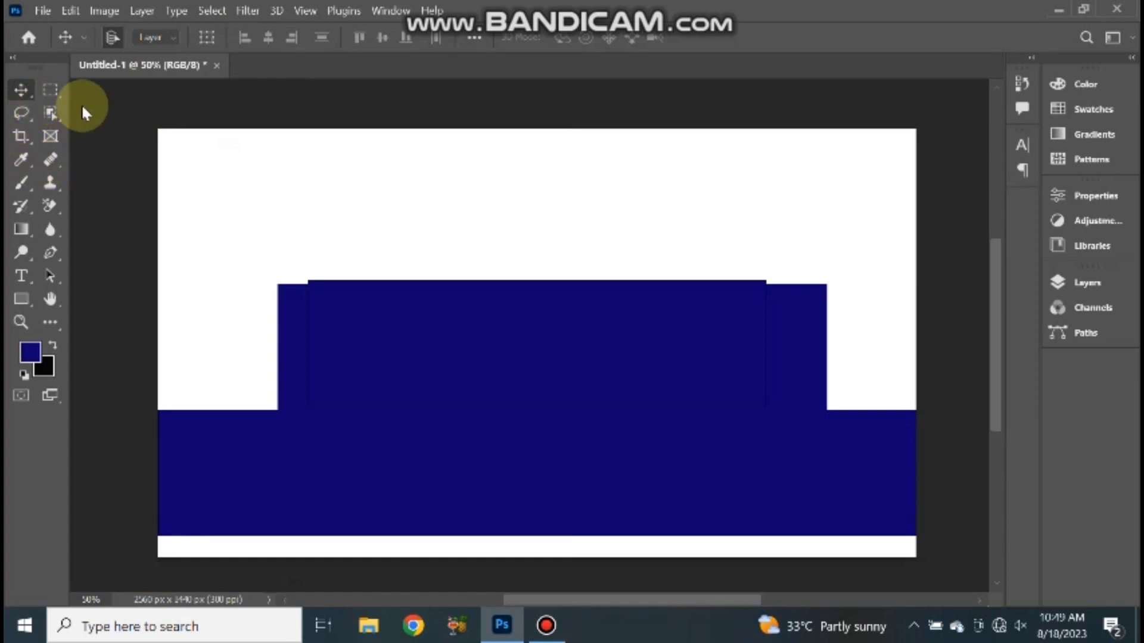
drag(276, 204, 455, 541)
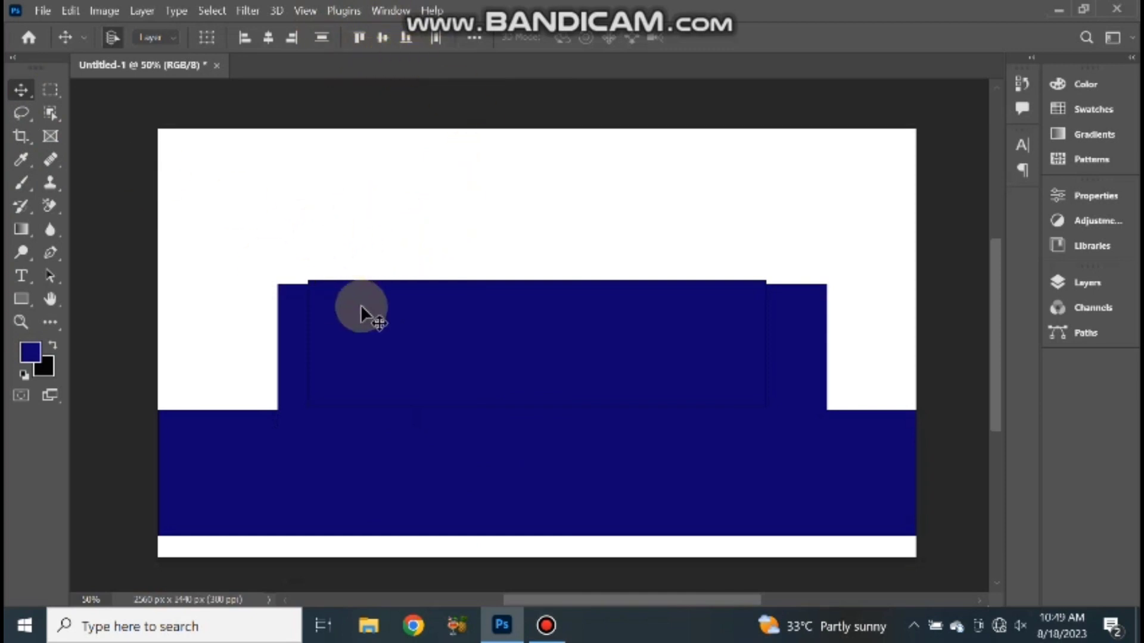
click(380, 311)
drag(380, 311, 380, 270)
Step: Select all three bars and align their vertical centres to the canvas
drag(259, 182, 470, 492)
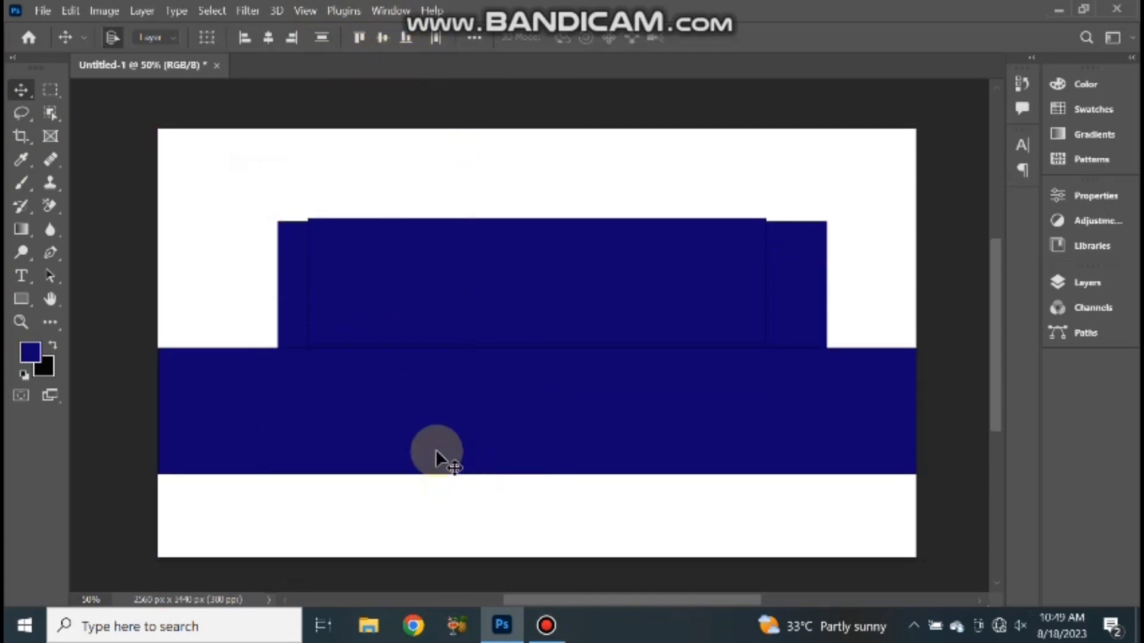
click(469, 37)
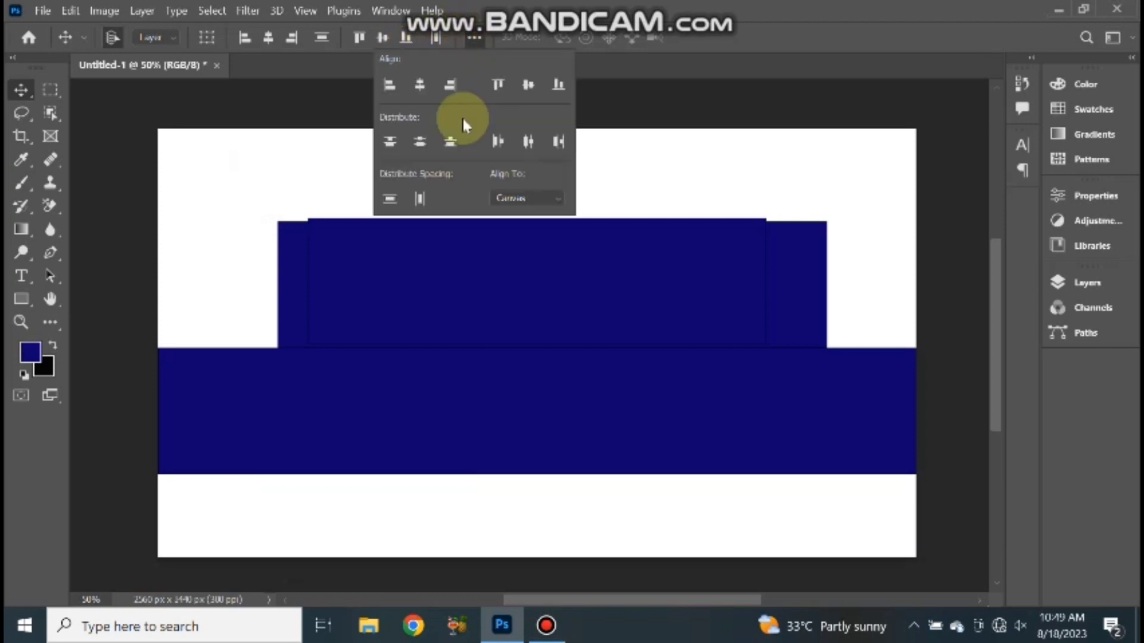
click(530, 200)
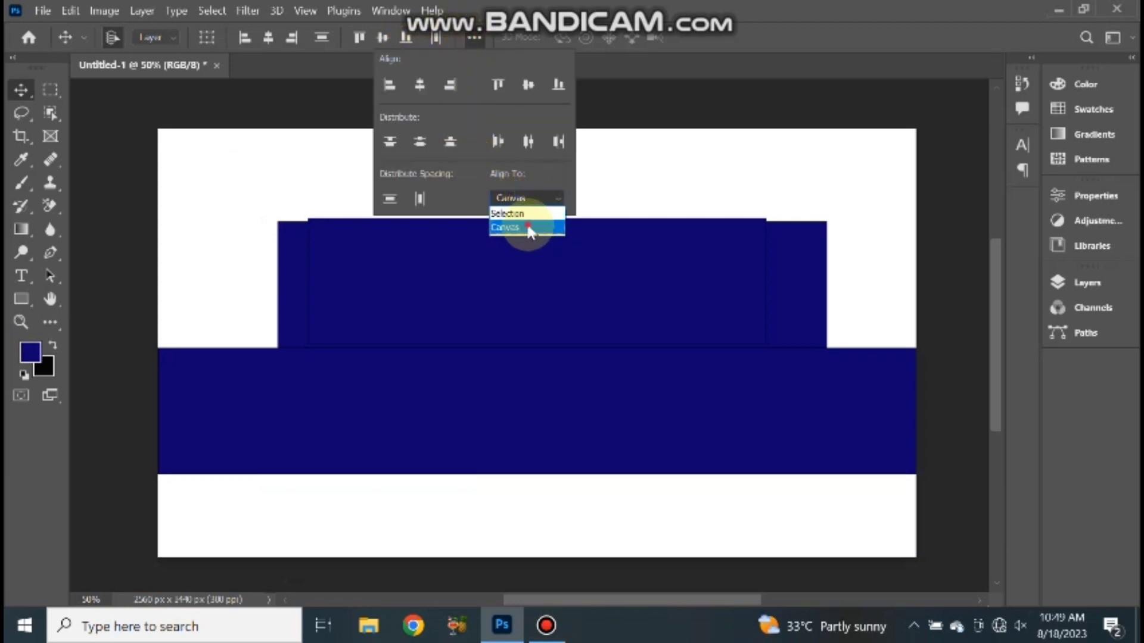
click(528, 227)
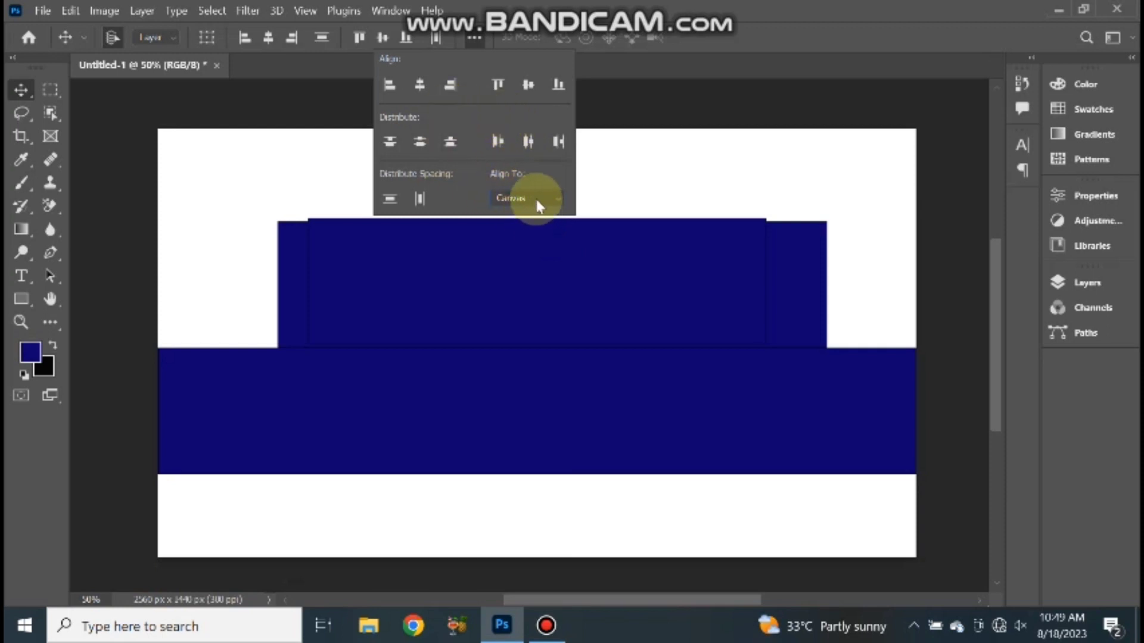
click(536, 199)
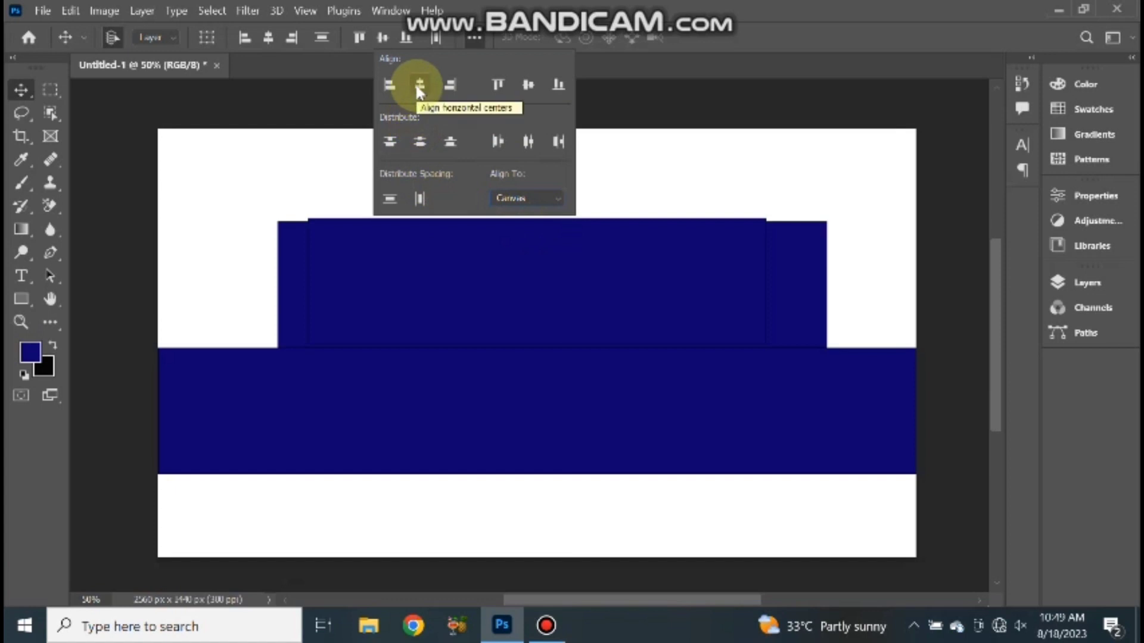
click(530, 88)
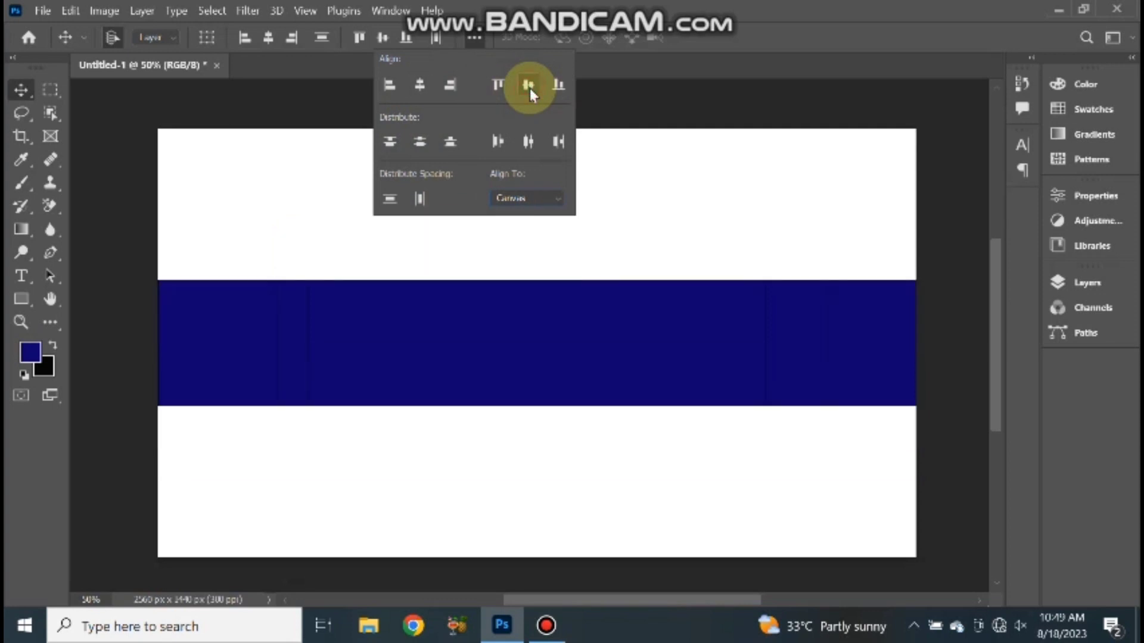
click(614, 125)
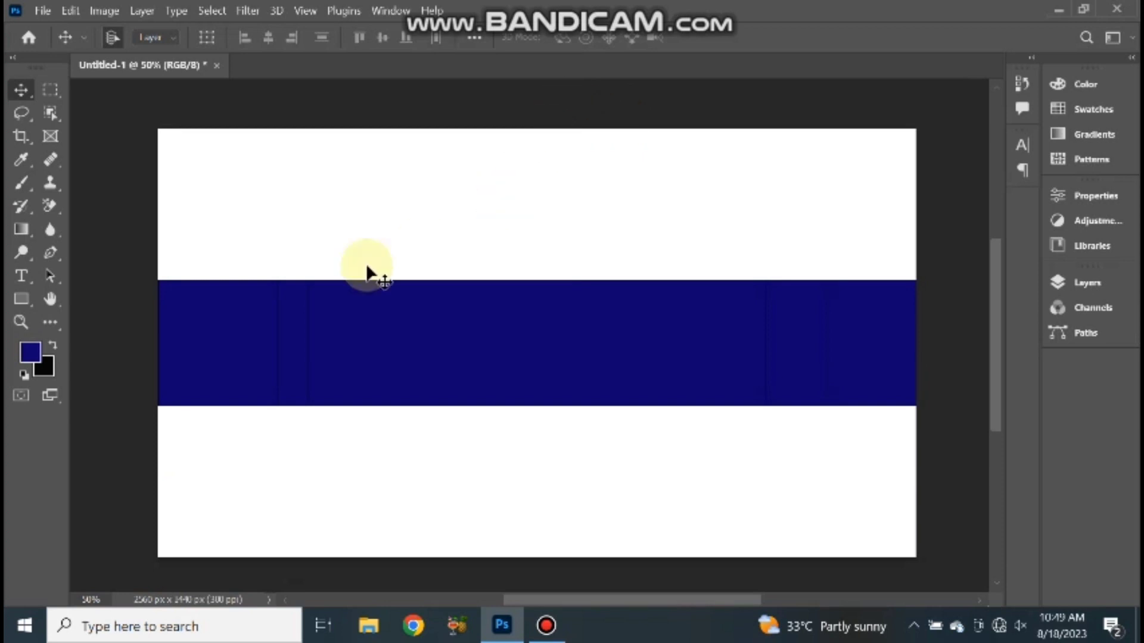
Step: Select the navy shapes and add guides along their edges with New Guides From Shape
click(305, 11)
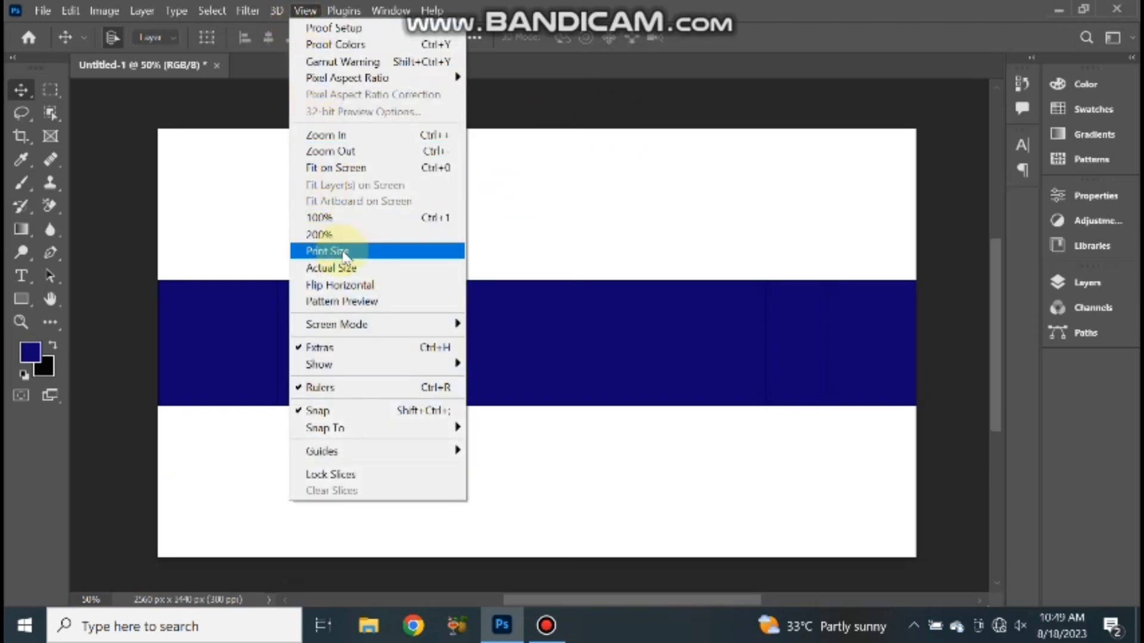
mouse_move(376, 452)
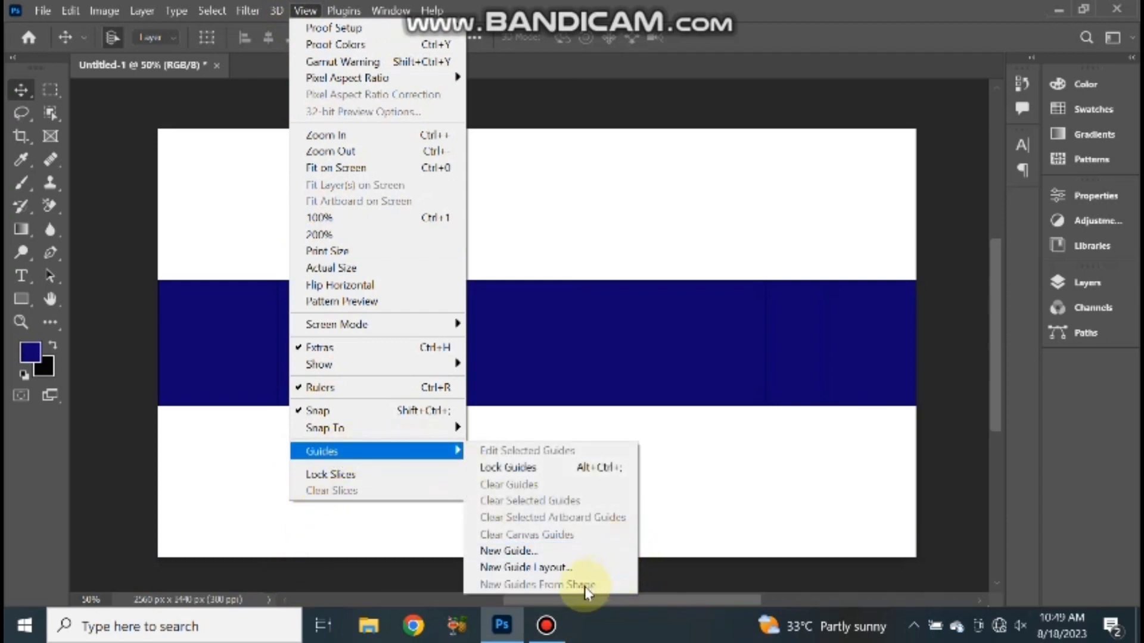
click(783, 447)
drag(183, 175, 487, 456)
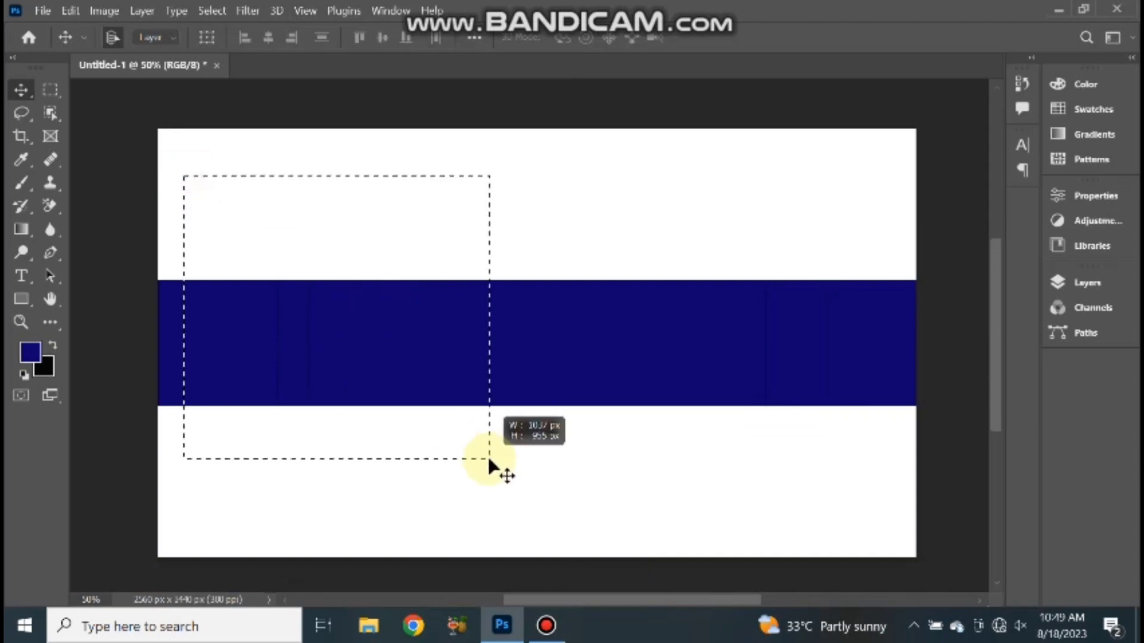
click(305, 10)
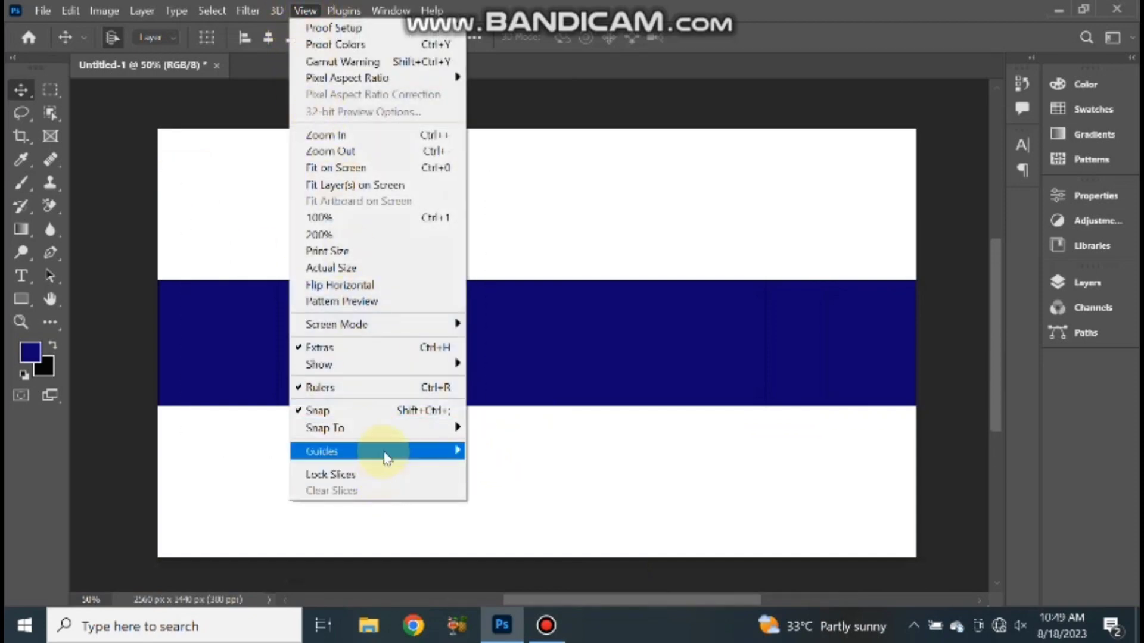
mouse_move(321, 452)
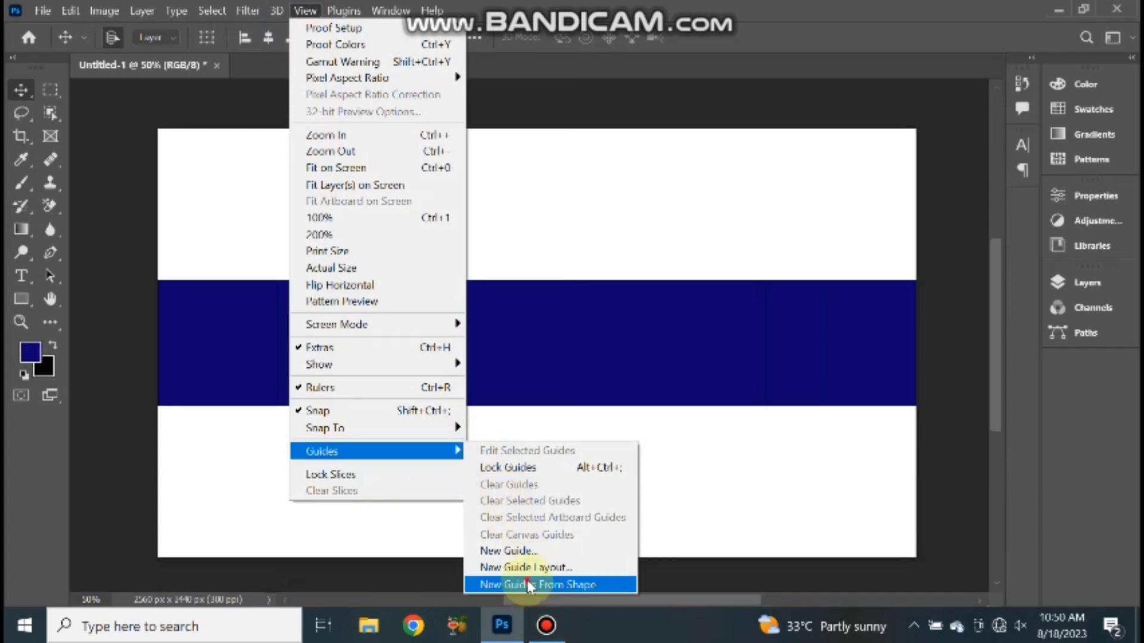
click(528, 585)
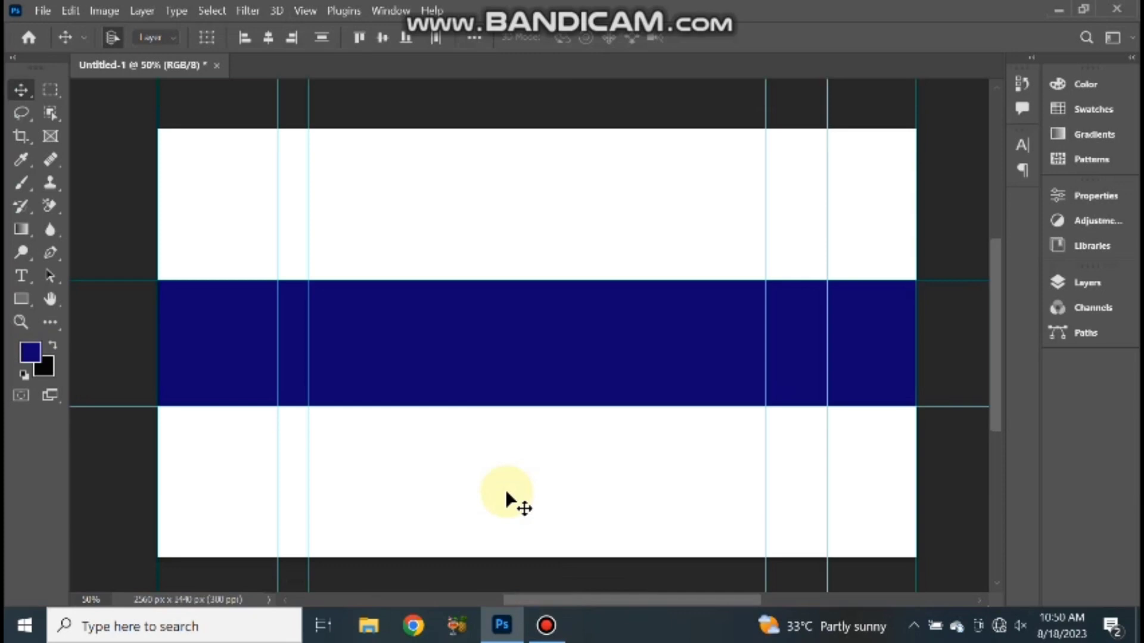
click(305, 12)
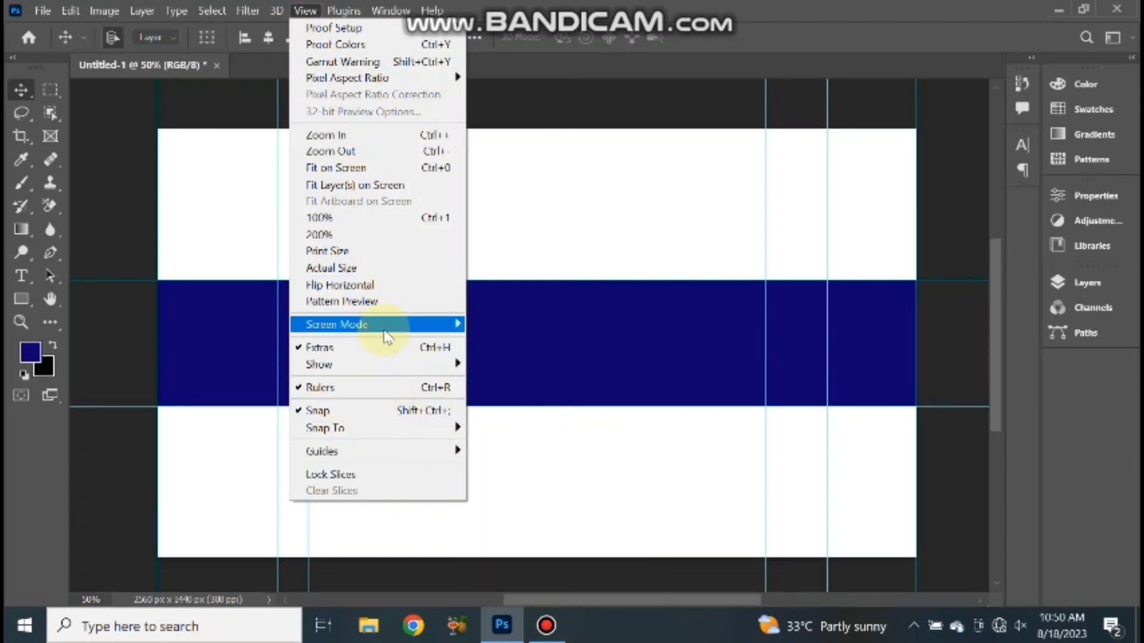
mouse_move(375, 324)
click(540, 166)
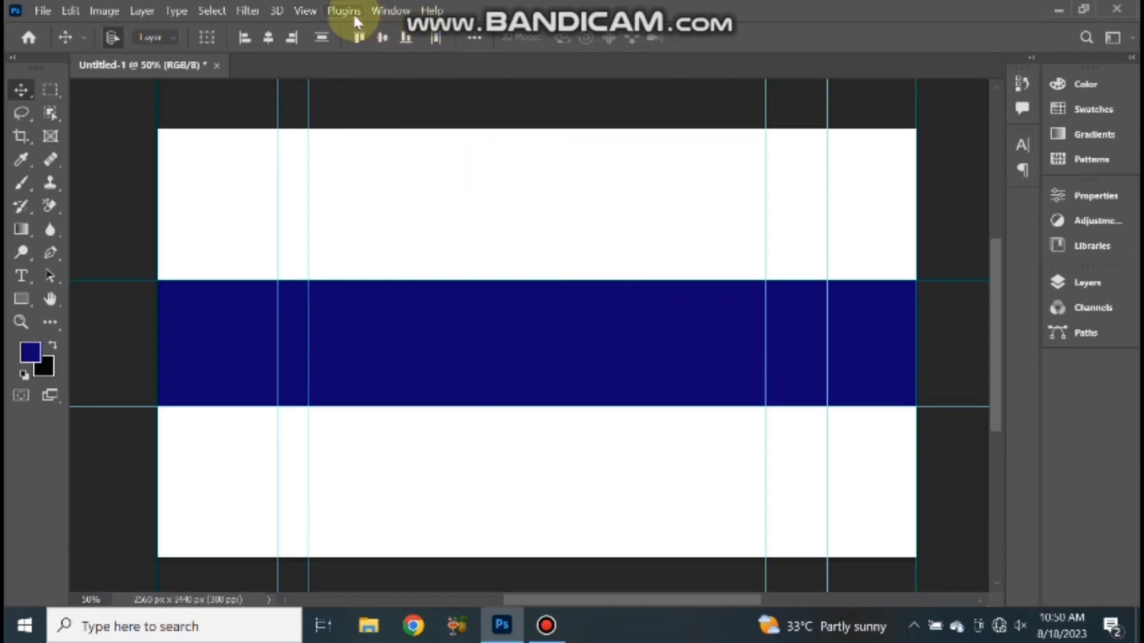
click(308, 10)
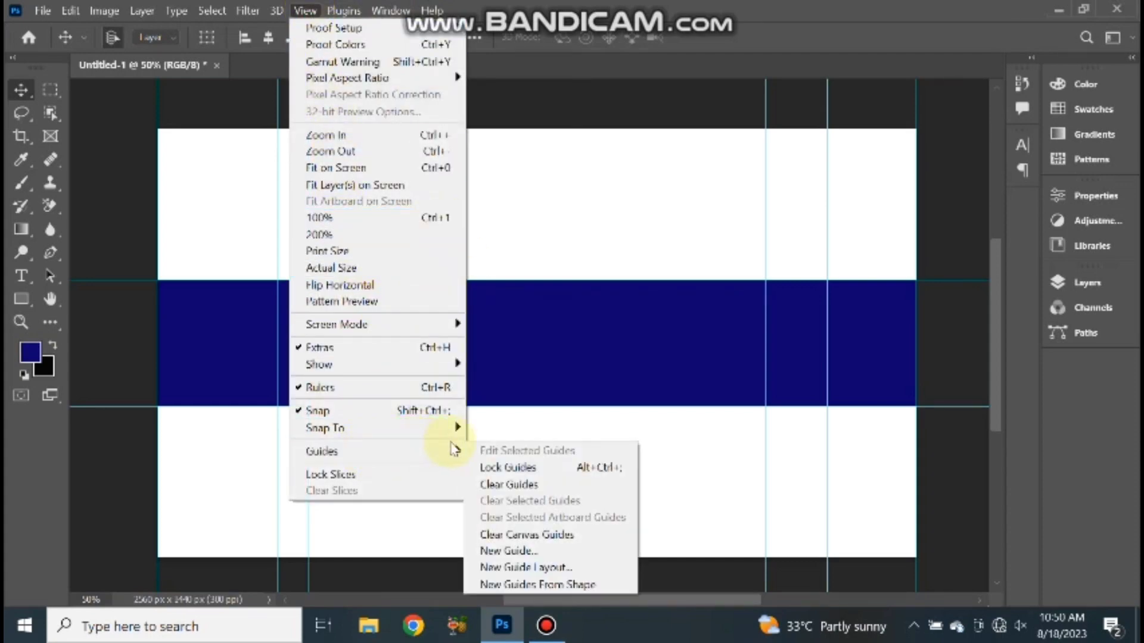
mouse_move(339, 452)
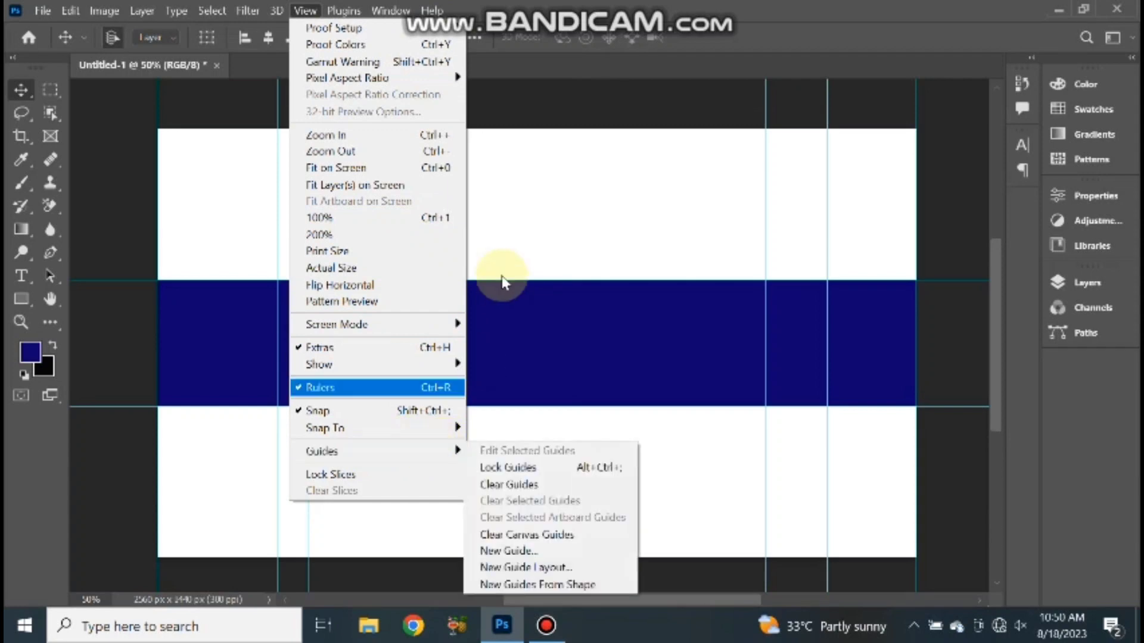
click(554, 179)
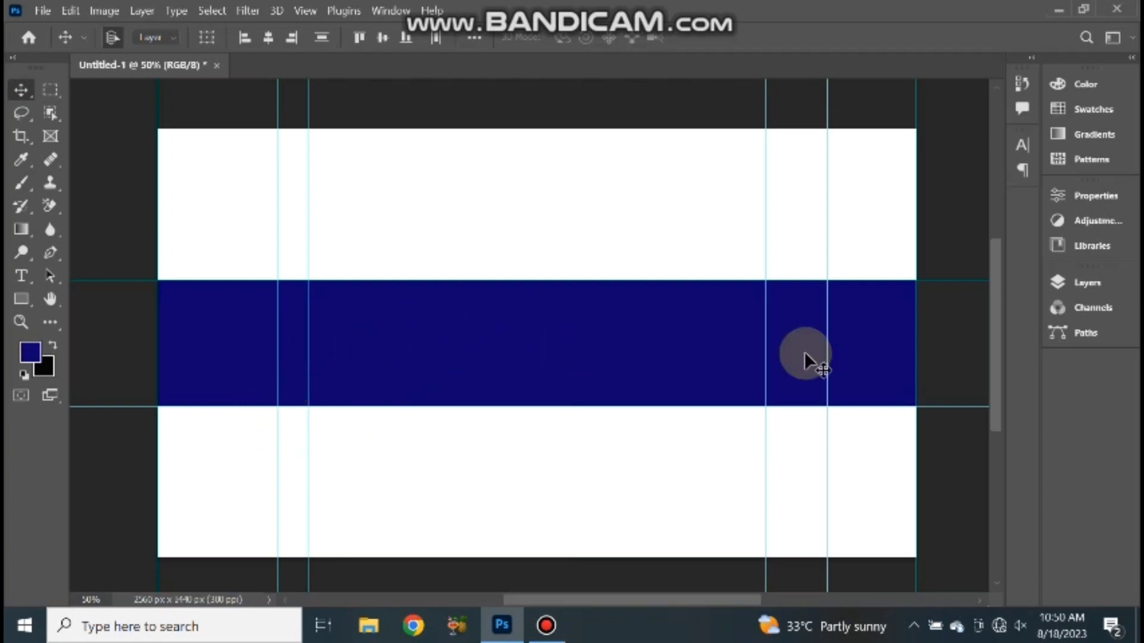
click(1066, 283)
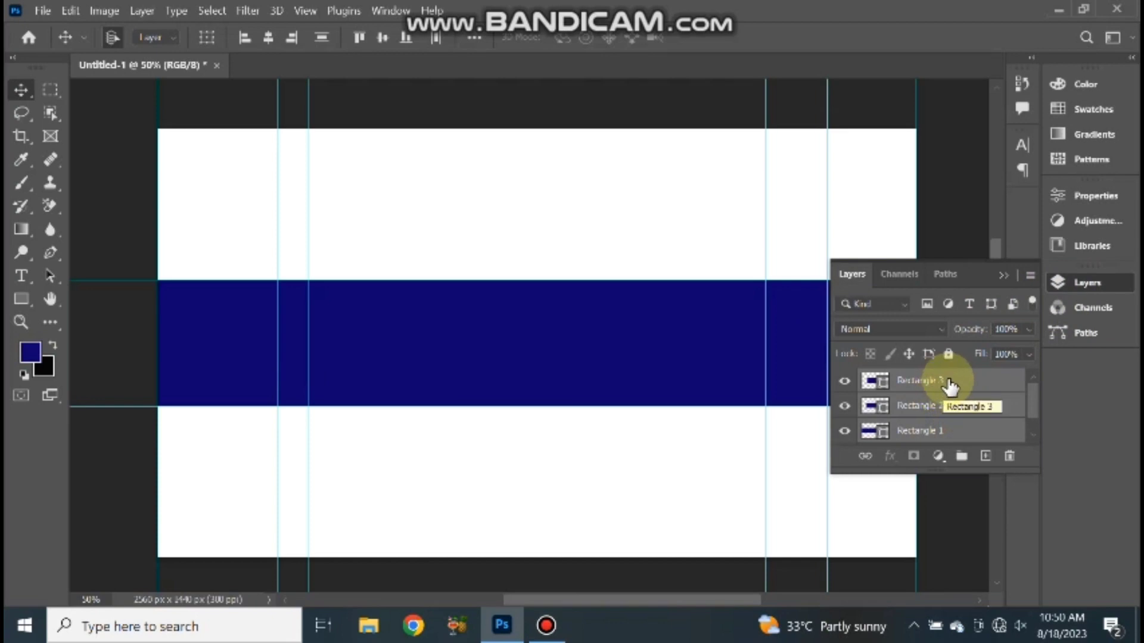
Step: Delete Rectangle 1–3 layers, leaving only the guides on the white background
drag(949, 386, 1011, 460)
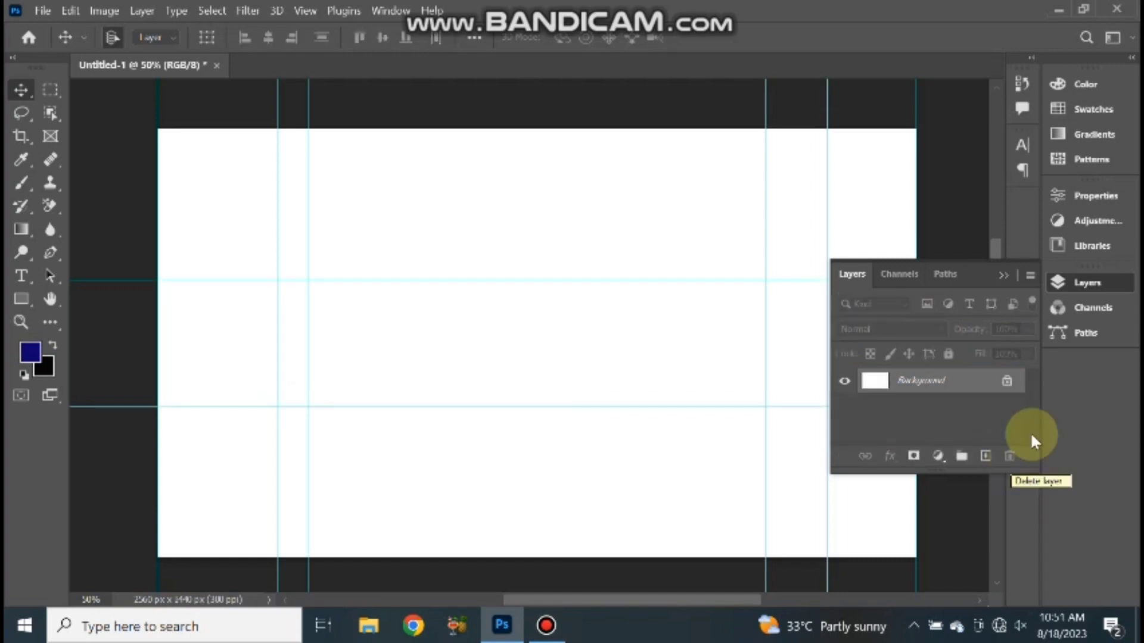
click(1007, 275)
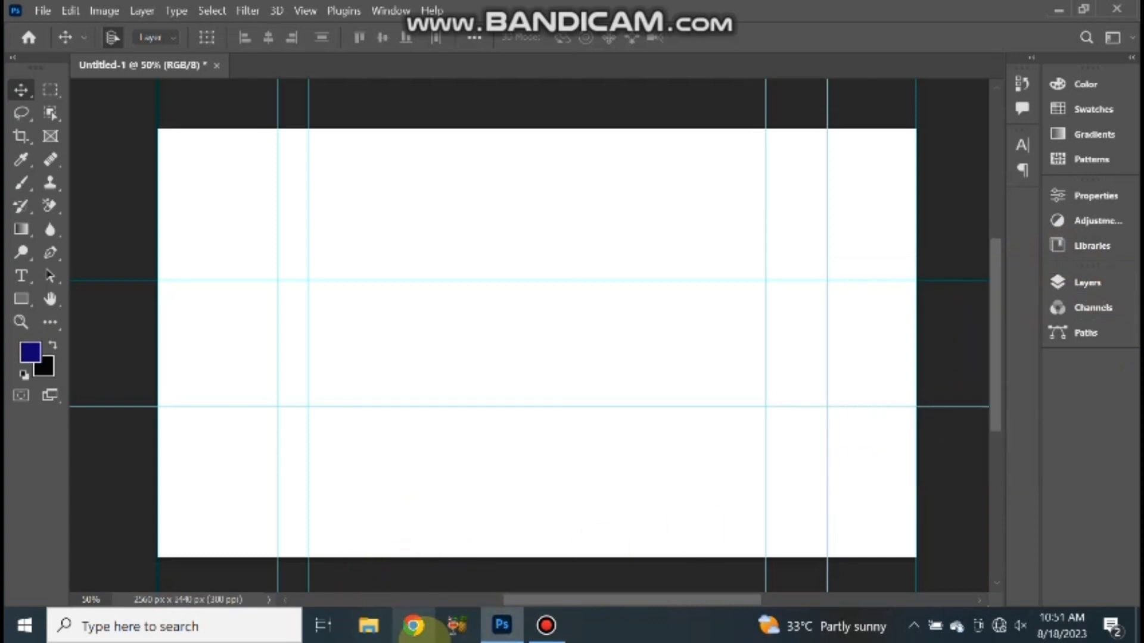
click(371, 627)
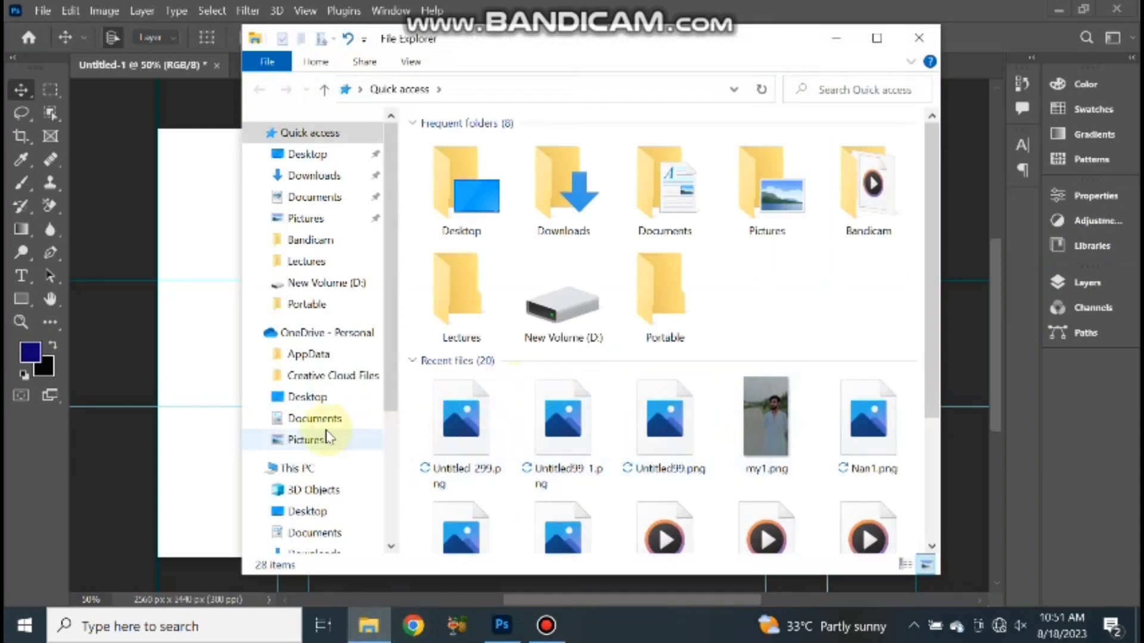
Step: Drag download.jpg from the OneDrive Desktop folder onto the Photoshop canvas
click(303, 398)
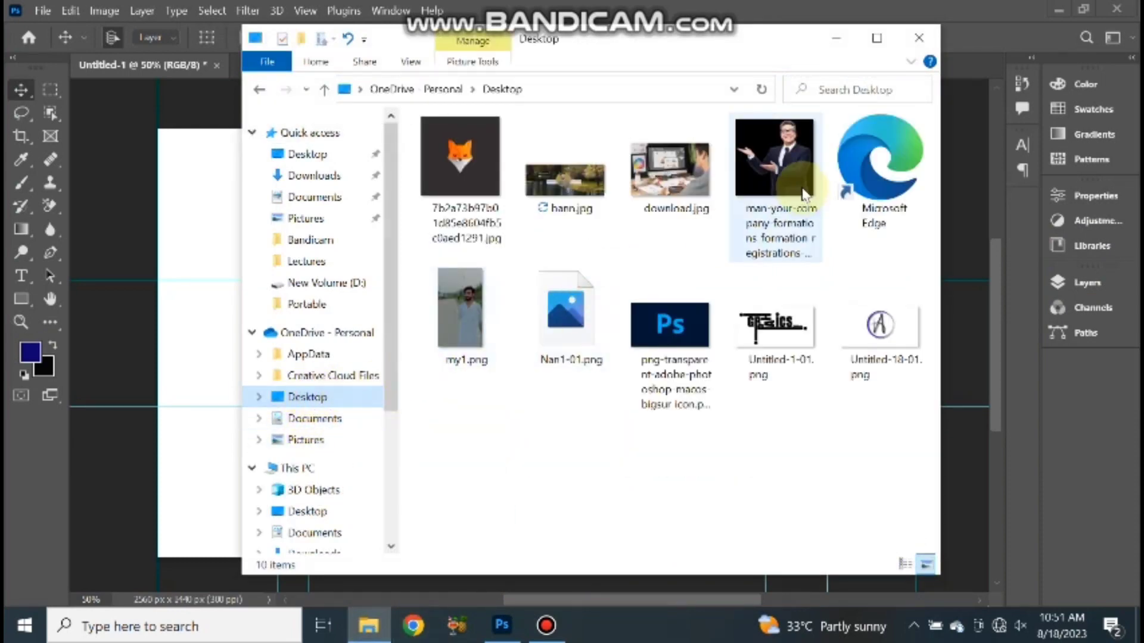
mouse_move(670, 172)
mouse_down()
mouse_move(235, 441)
mouse_move(196, 441)
mouse_up()
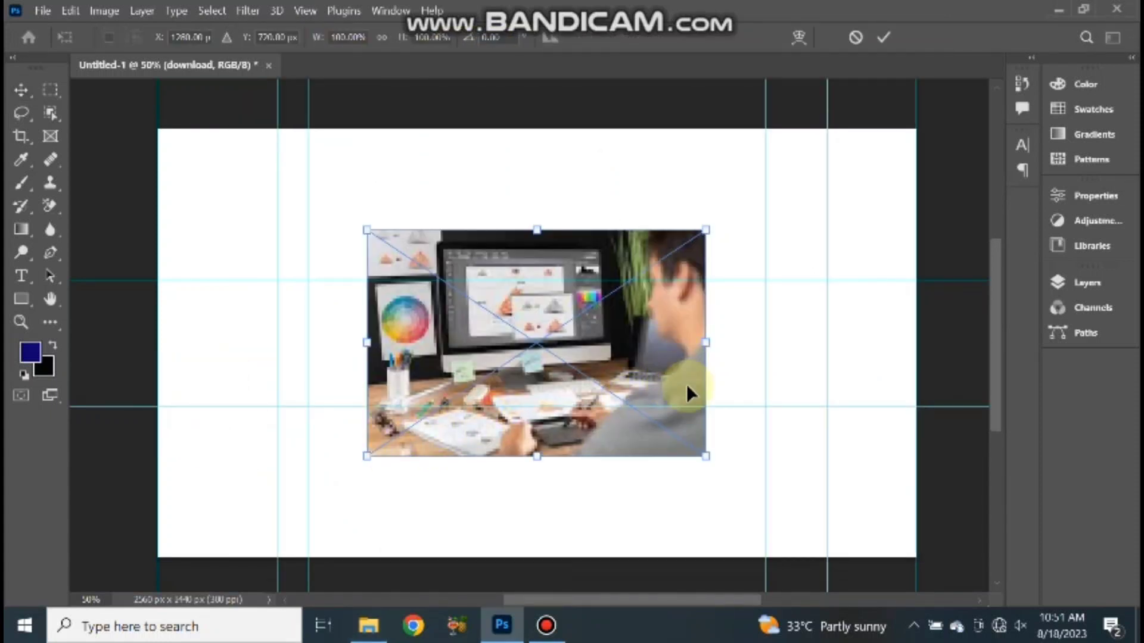
Step: Scale the desk photo to about 127 percent, nudging the lower guide slightly up
drag(705, 457, 858, 519)
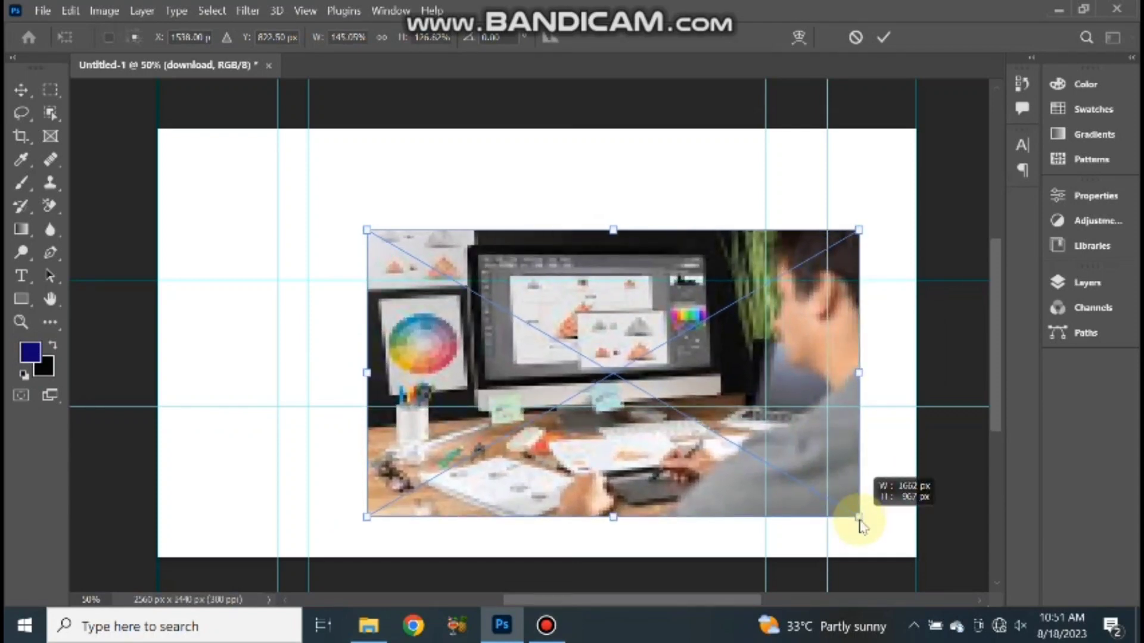
drag(858, 519, 934, 543)
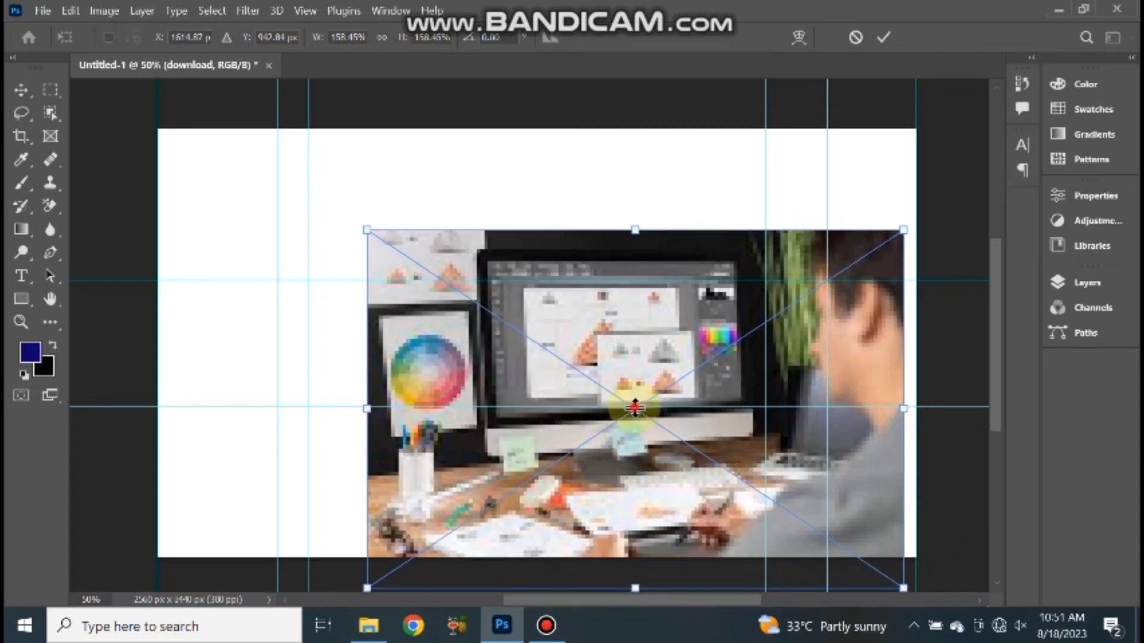
drag(634, 409, 632, 409)
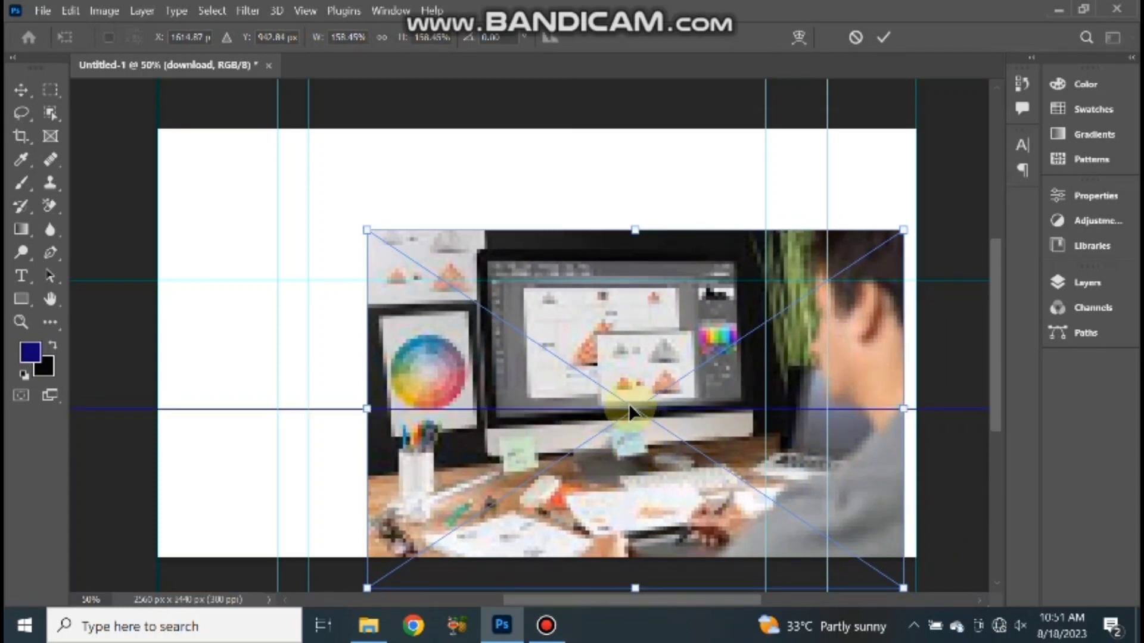
key(ctrl+z)
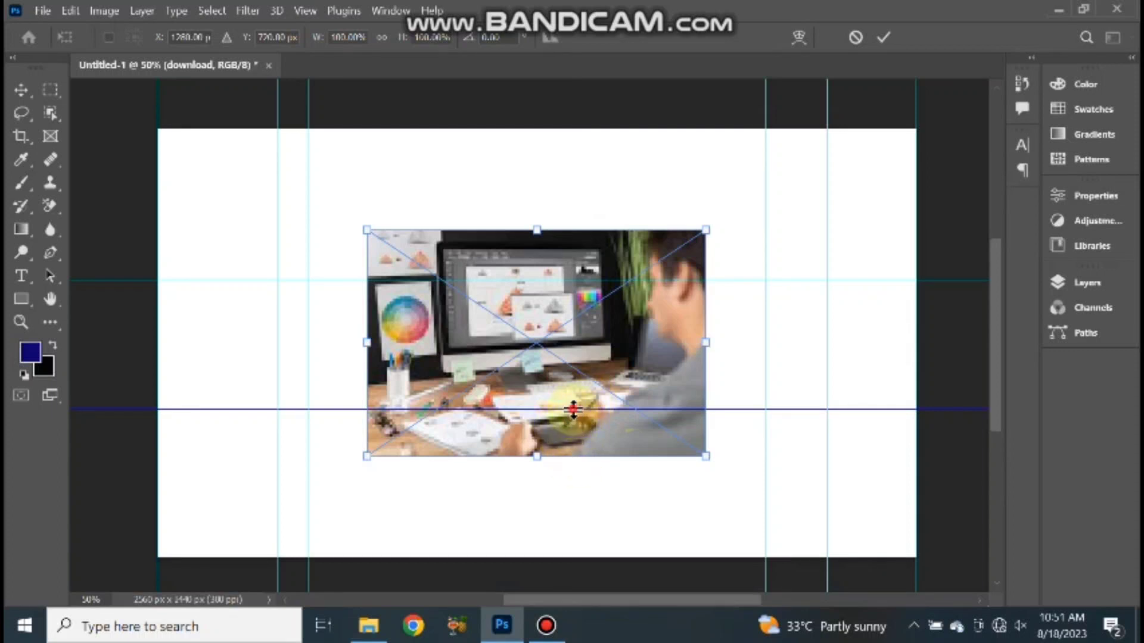
drag(573, 410, 574, 409)
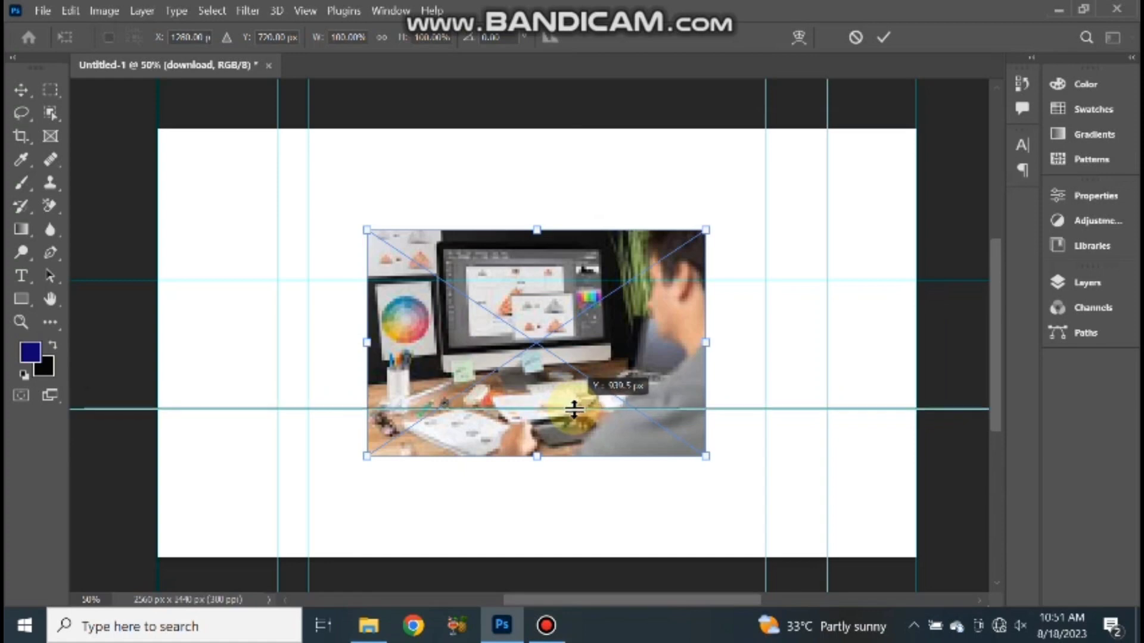
drag(573, 408, 574, 406)
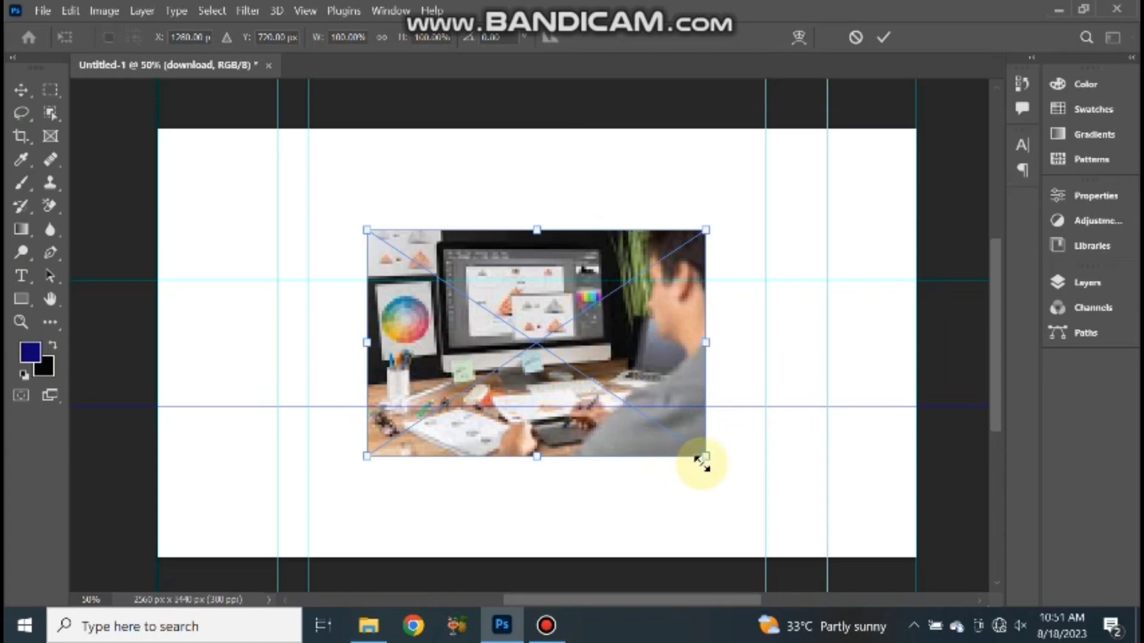
drag(703, 454, 754, 410)
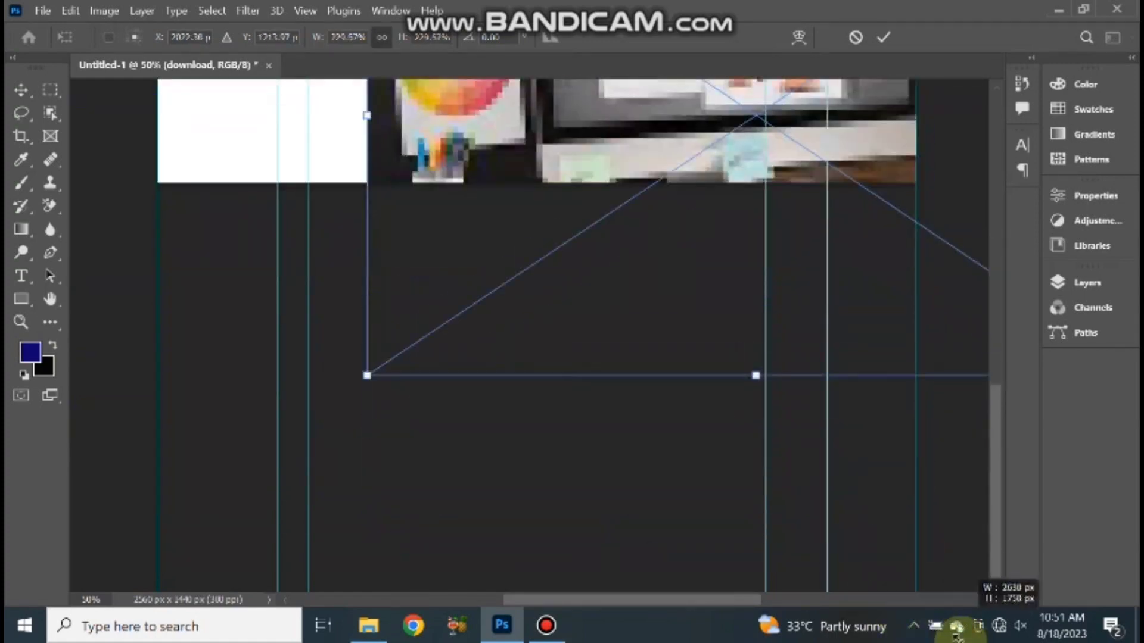
mouse_move(754, 409)
mouse_down()
mouse_move(669, 324)
mouse_move(559, 592)
mouse_up()
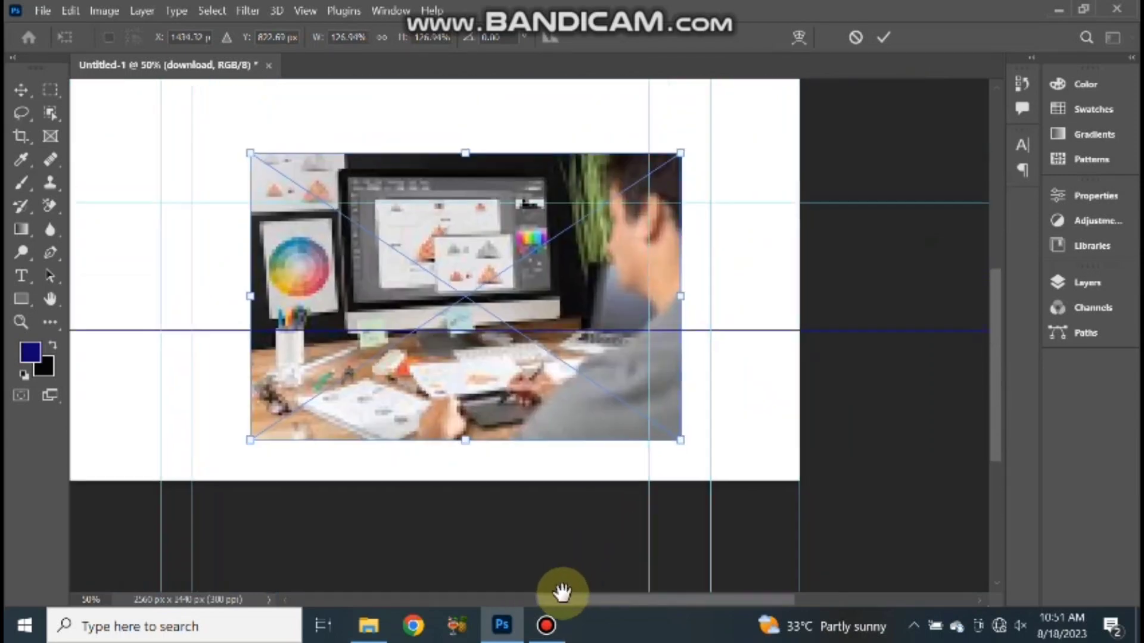
drag(541, 518, 649, 549)
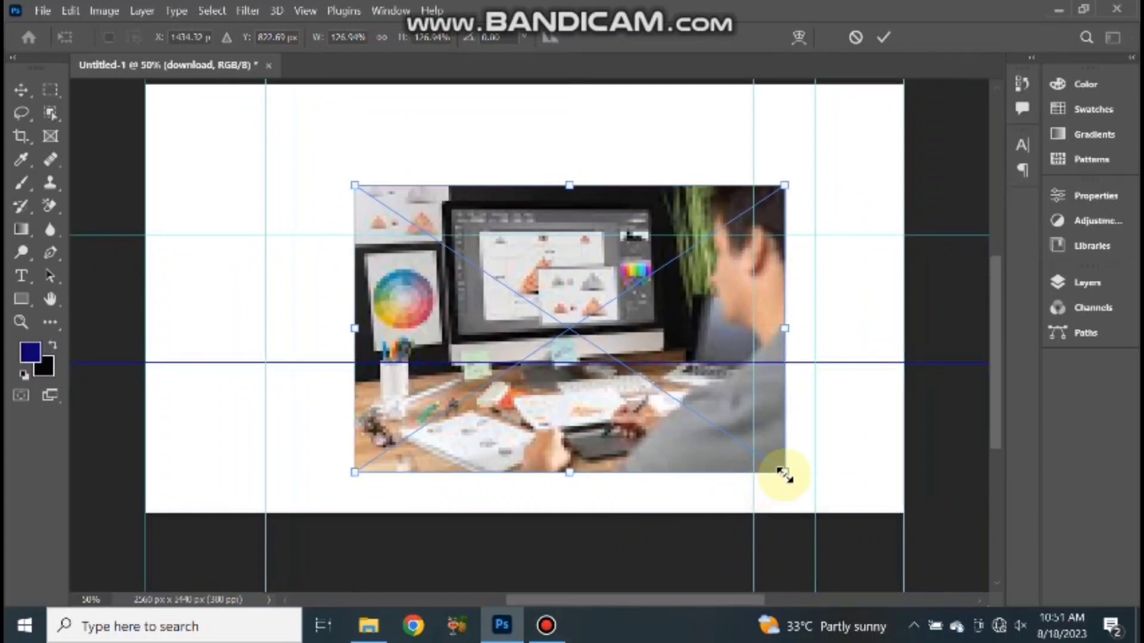
Step: Stretch the photo to the canvas's left and right edges and commit the placement
mouse_move(785, 474)
mouse_down()
mouse_move(1001, 613)
mouse_move(883, 520)
mouse_move(789, 405)
mouse_move(875, 415)
mouse_move(864, 404)
mouse_up()
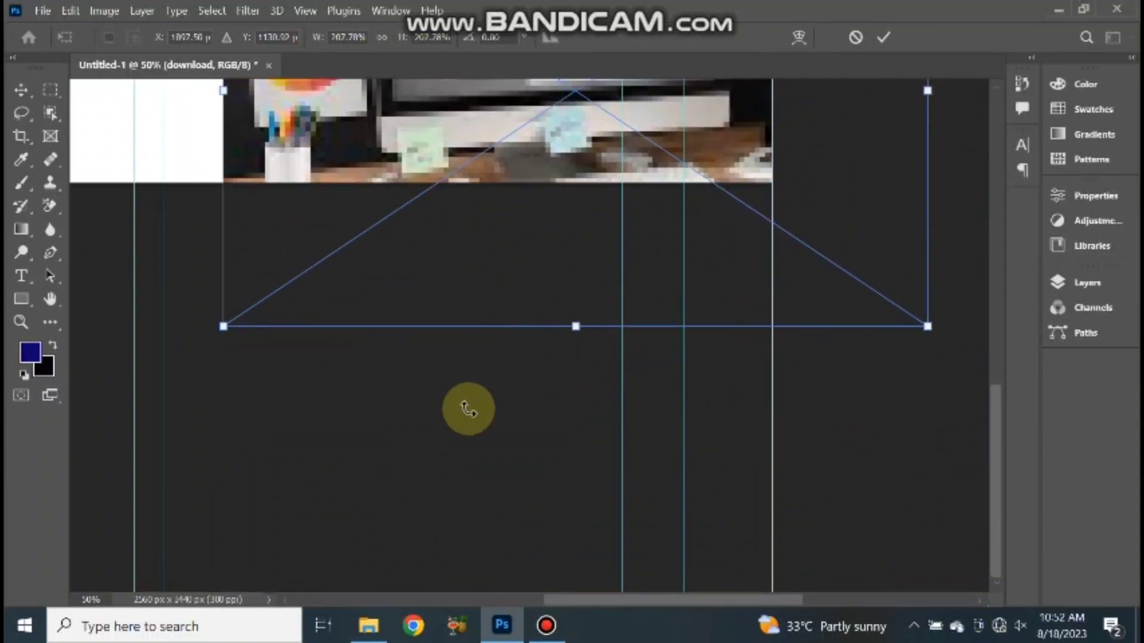
mouse_move(467, 396)
mouse_down()
mouse_move(439, 543)
mouse_move(587, 626)
mouse_move(587, 641)
mouse_move(705, 306)
mouse_move(494, 252)
mouse_up()
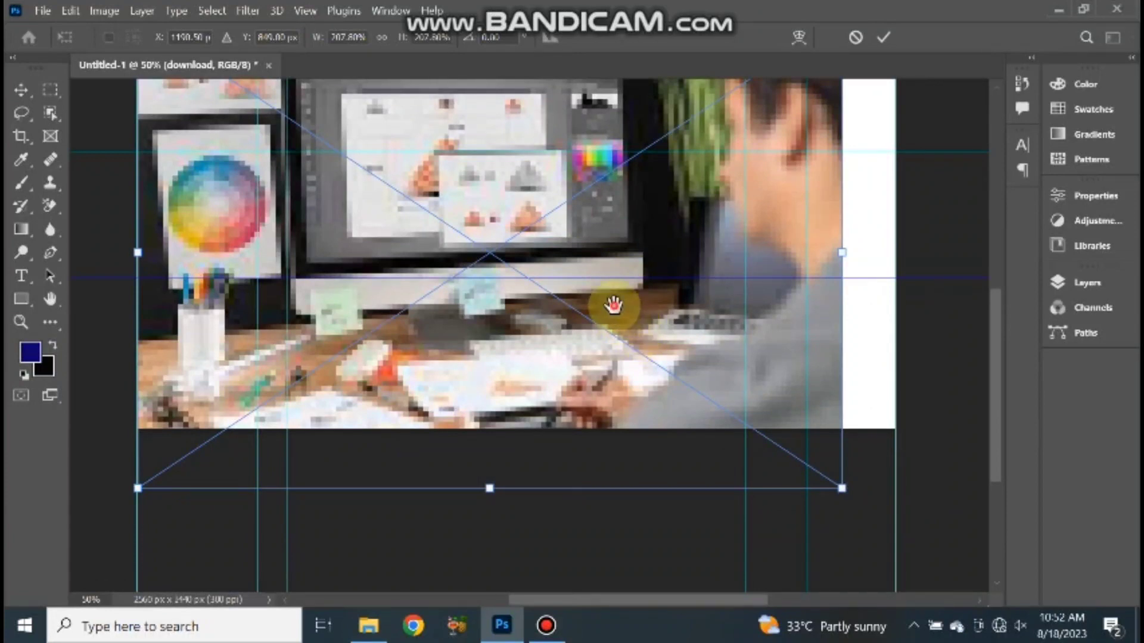
mouse_move(618, 320)
mouse_down()
mouse_move(633, 424)
mouse_move(648, 419)
mouse_up()
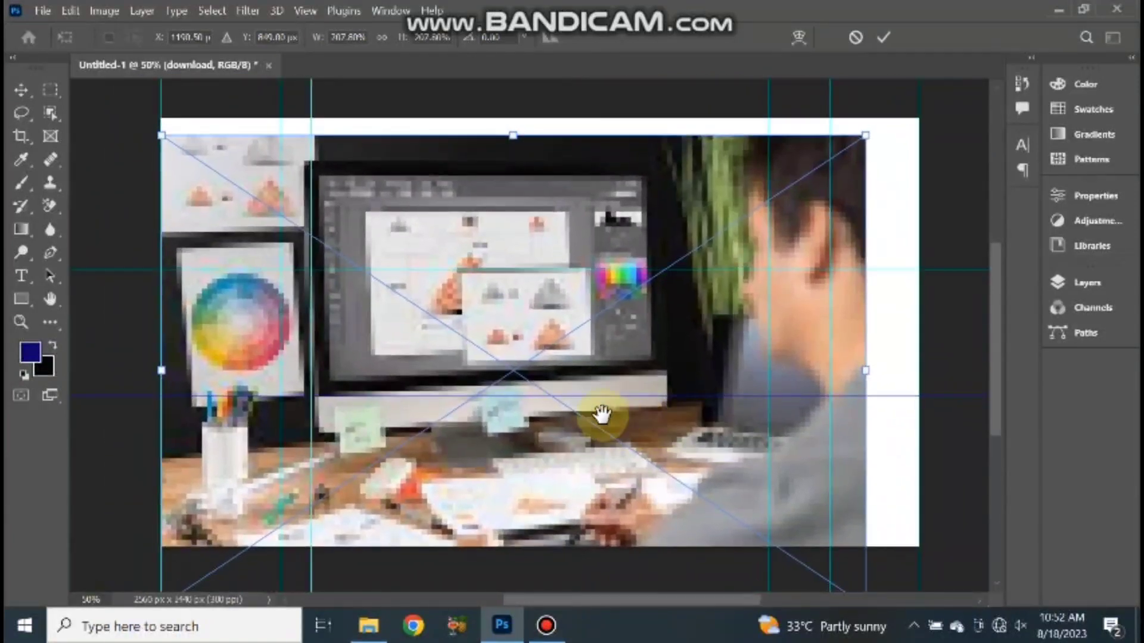
drag(508, 376, 512, 355)
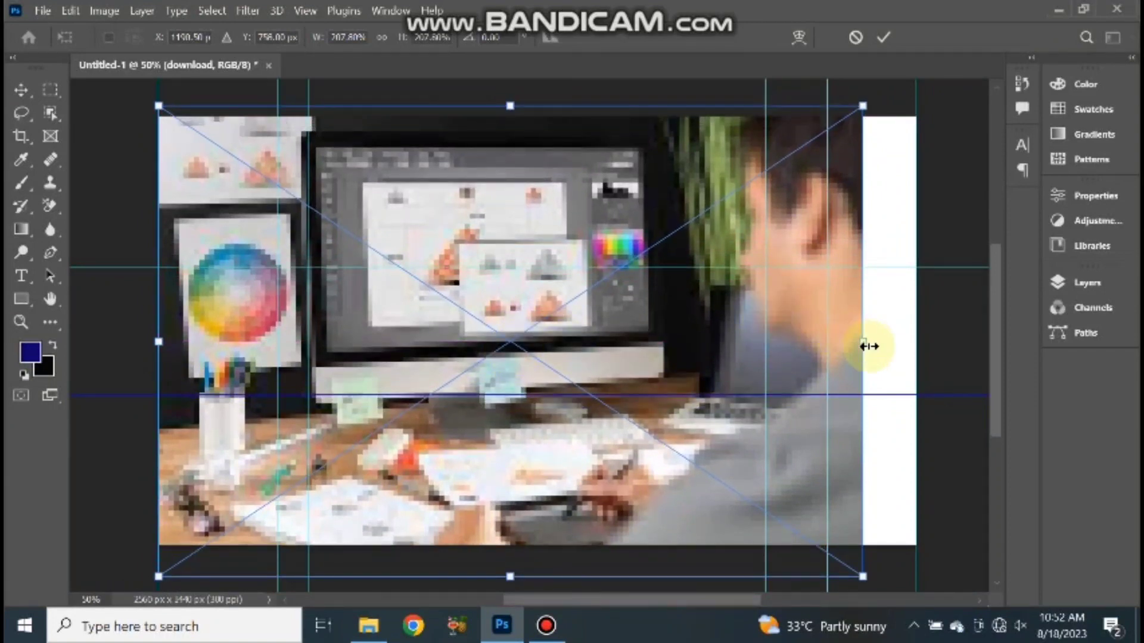
drag(861, 344, 924, 357)
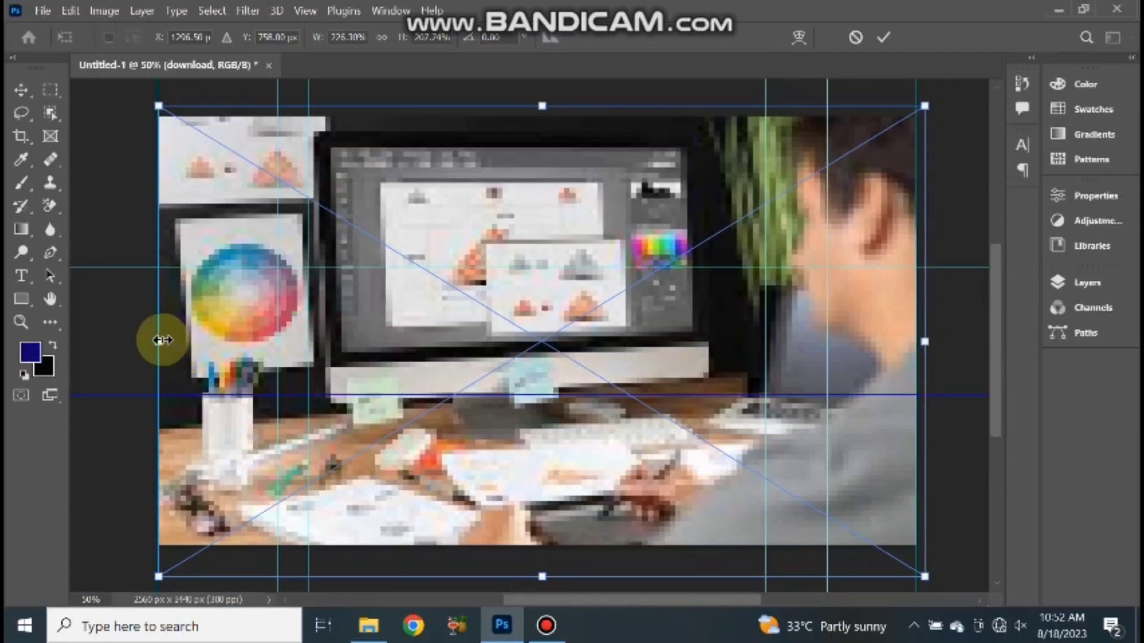
drag(162, 340, 148, 340)
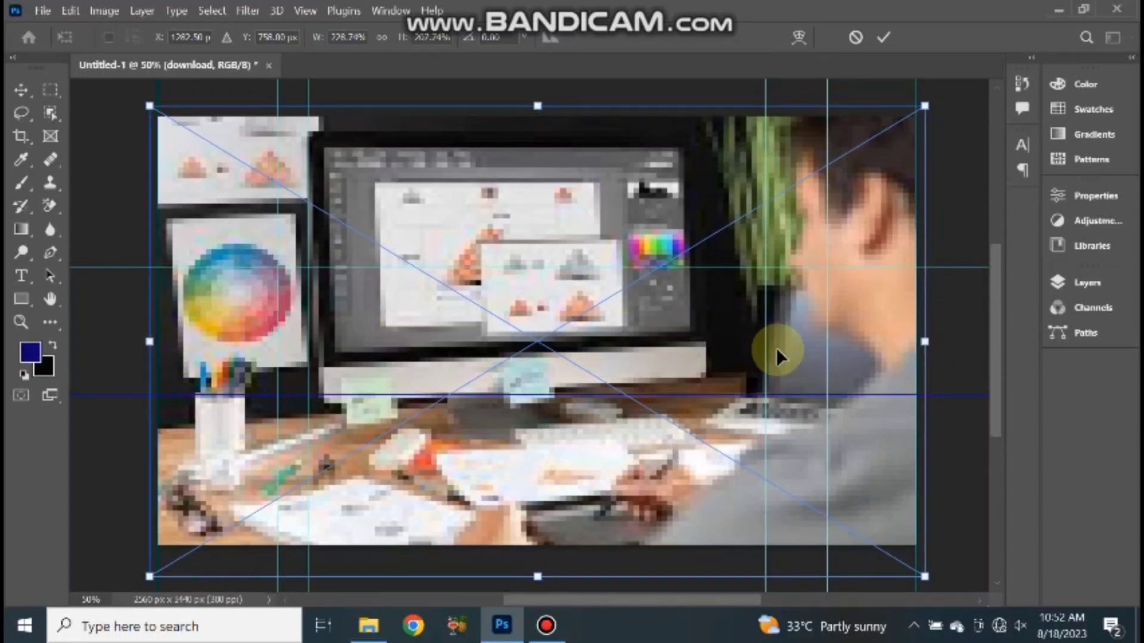
click(1087, 283)
key(Return)
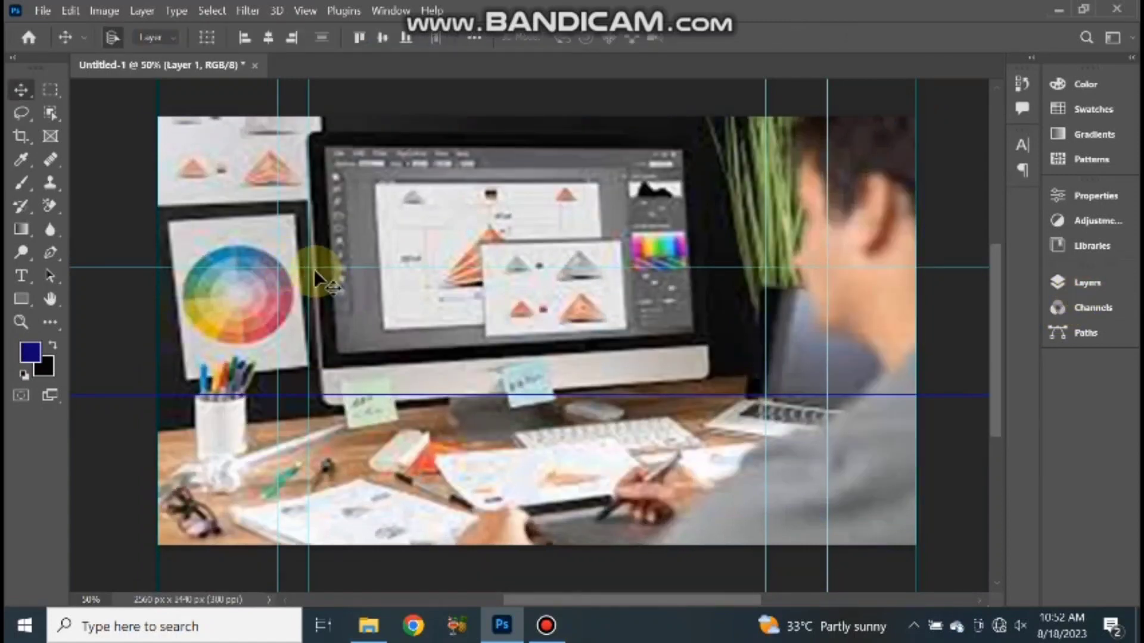
Step: Mask Layer 1 with a rectangular strip selection, hide the layers, then delete Layer 1
click(52, 92)
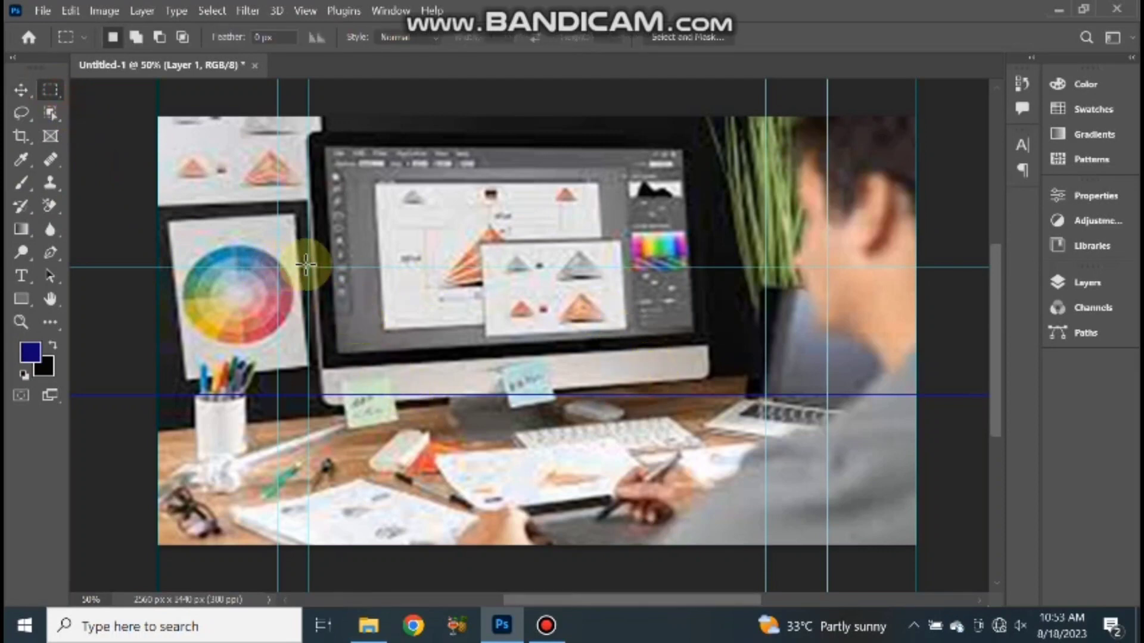
mouse_move(308, 268)
mouse_down()
mouse_move(420, 396)
mouse_move(765, 394)
mouse_up()
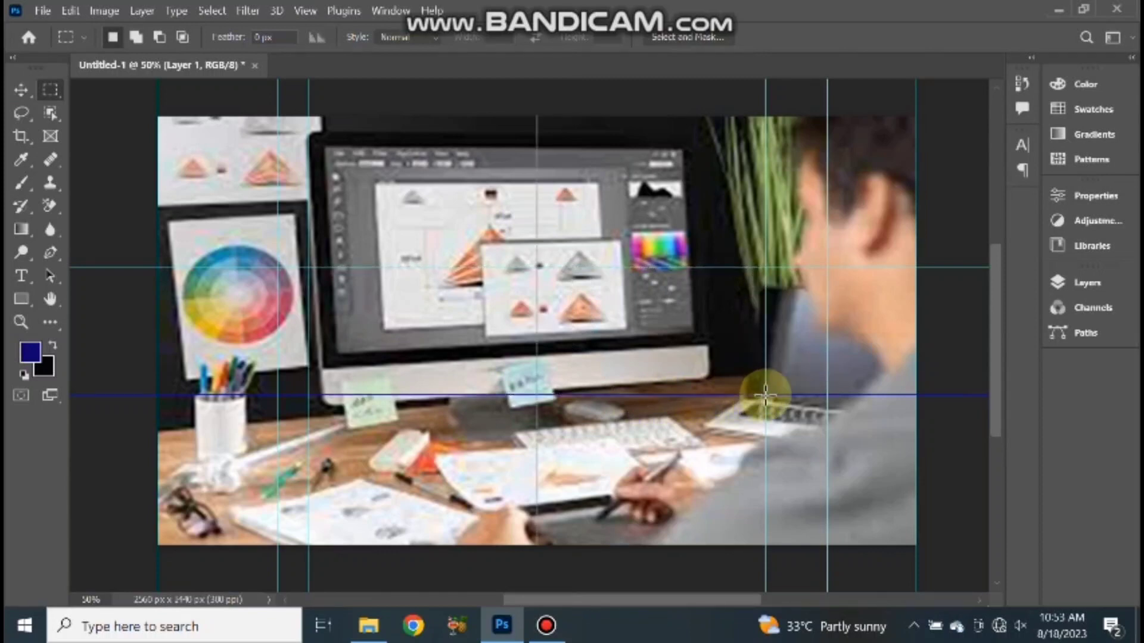
click(1053, 285)
drag(896, 379, 910, 446)
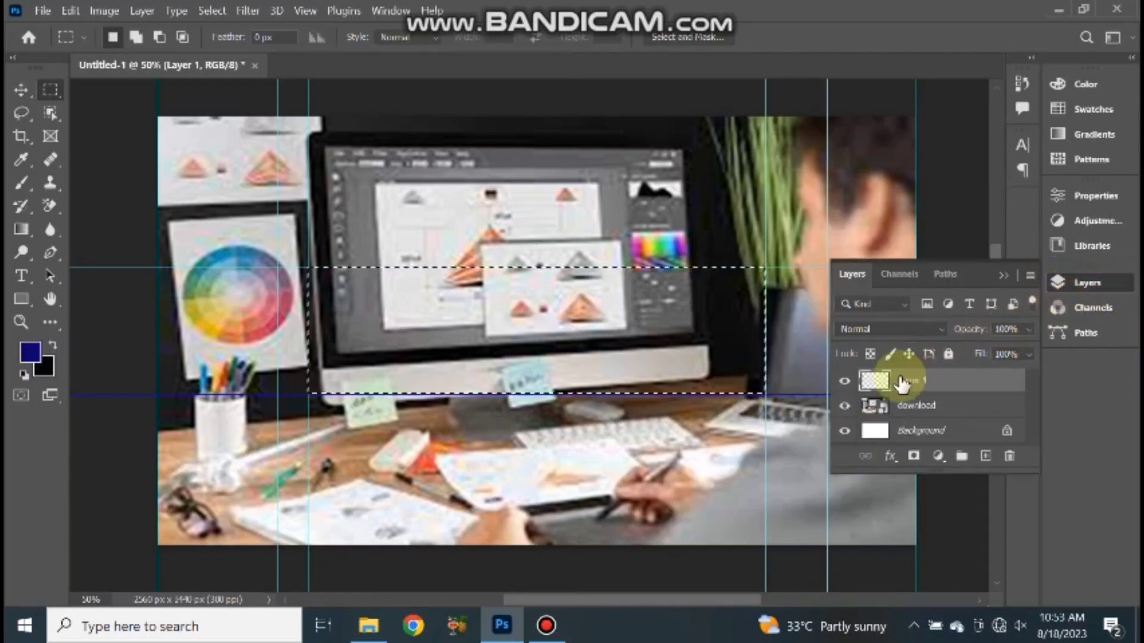
click(912, 457)
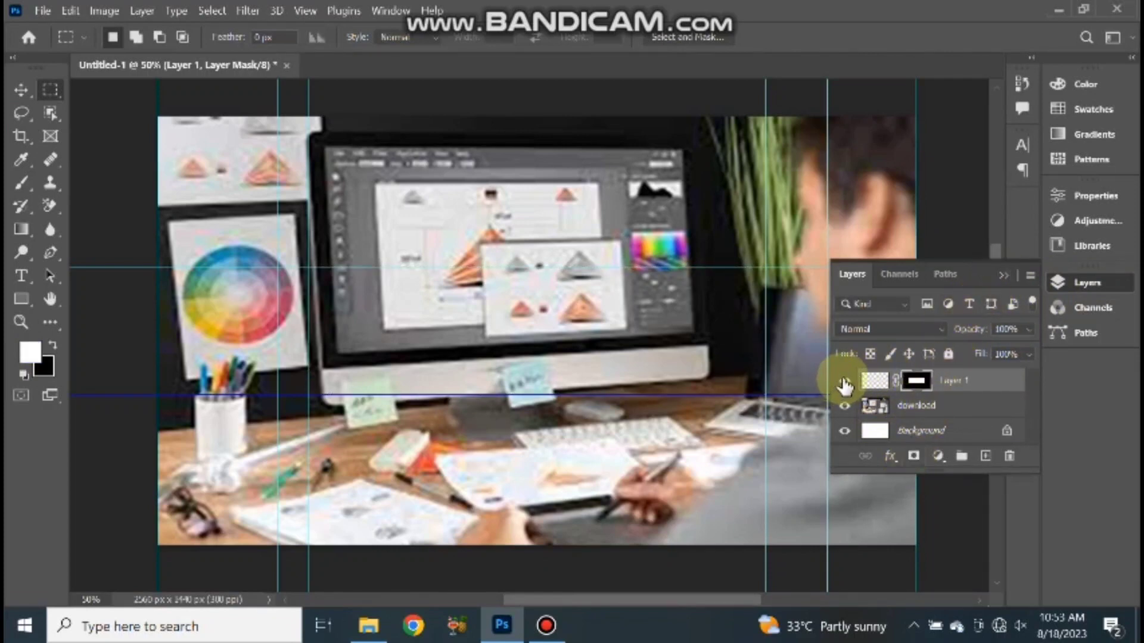
click(845, 408)
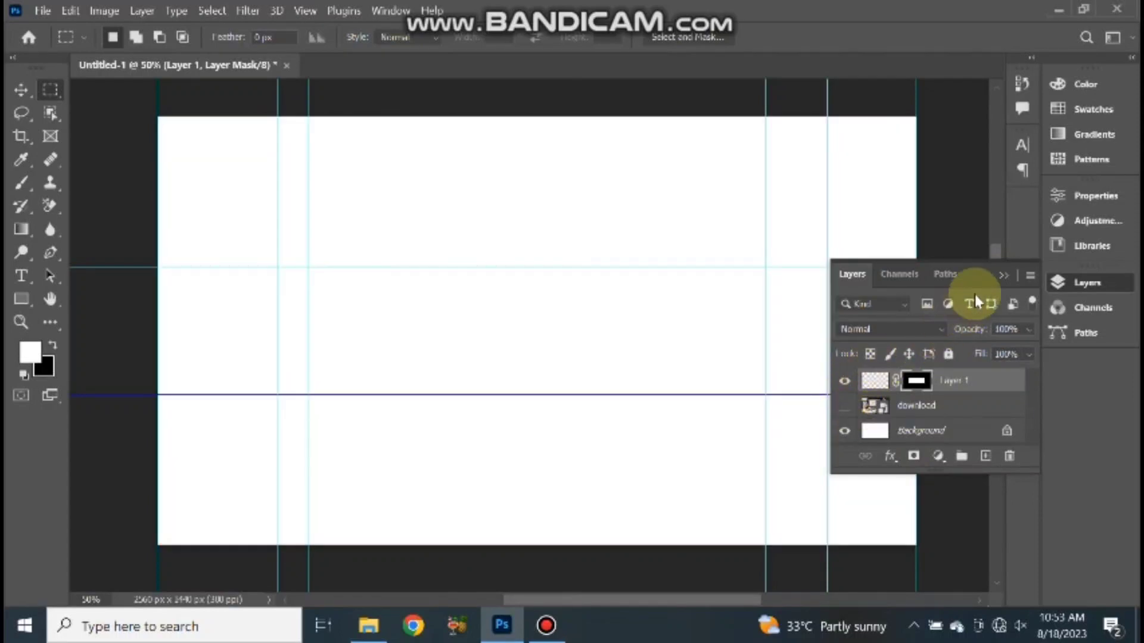
click(845, 381)
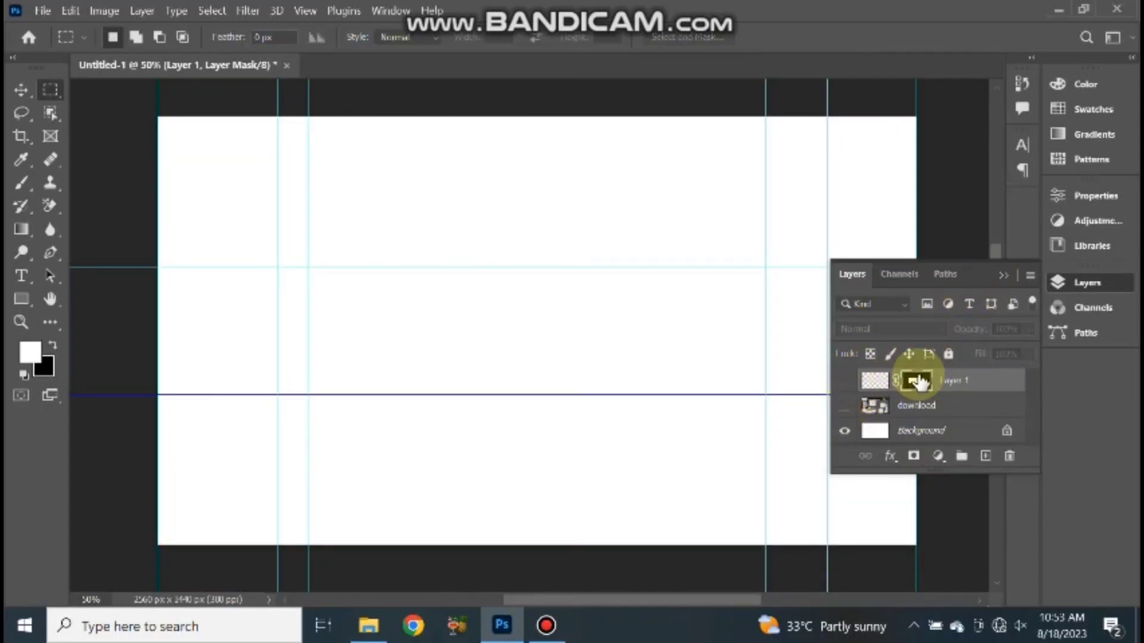
drag(881, 390, 1008, 456)
Step: Duplicate the download layer, mask the copy to the strip between guides, hide the original
click(845, 380)
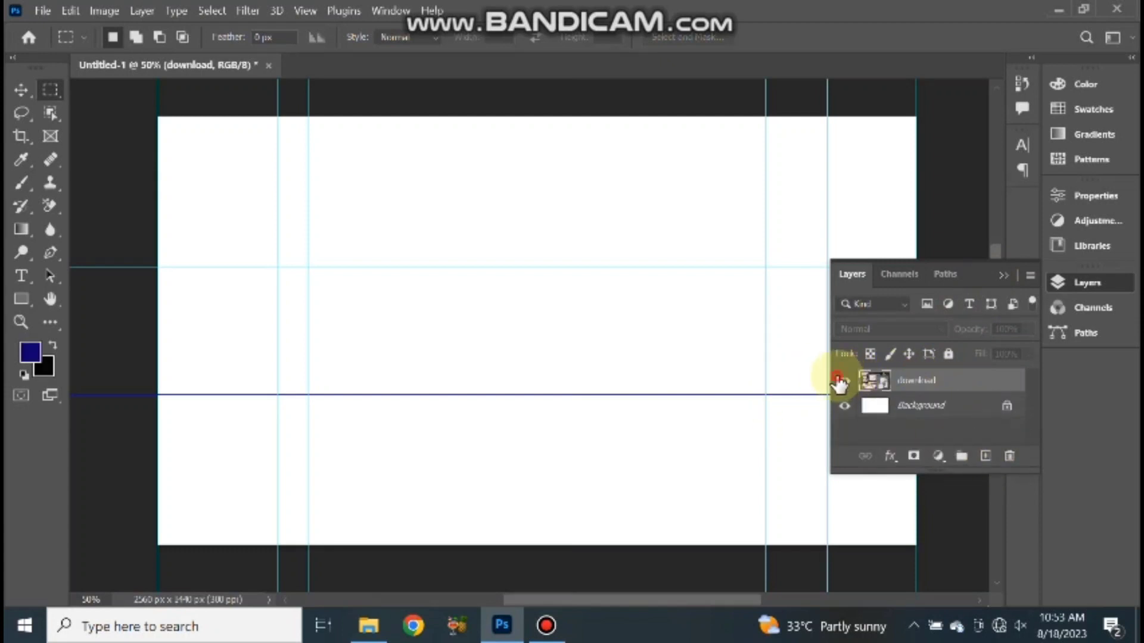
drag(938, 388, 985, 456)
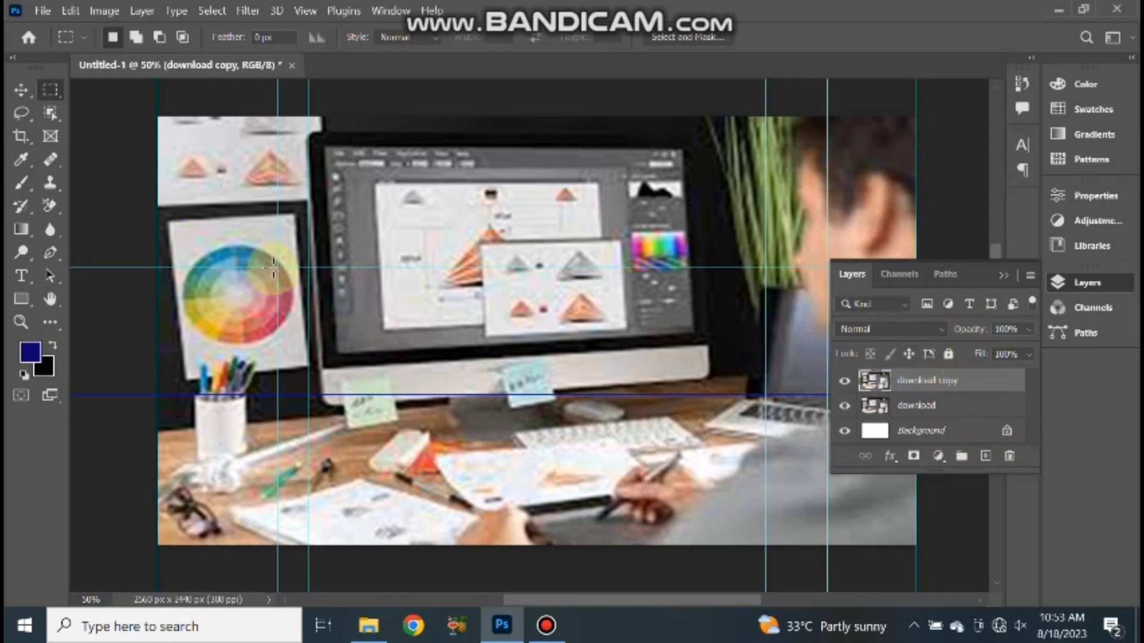
drag(307, 268, 737, 406)
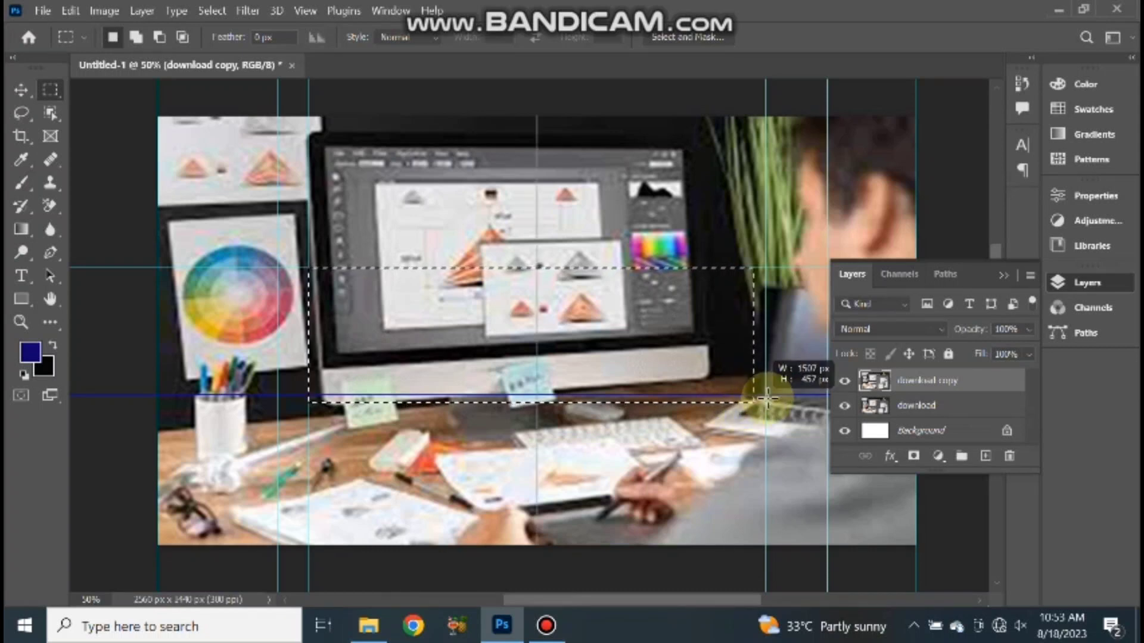
drag(738, 406, 765, 394)
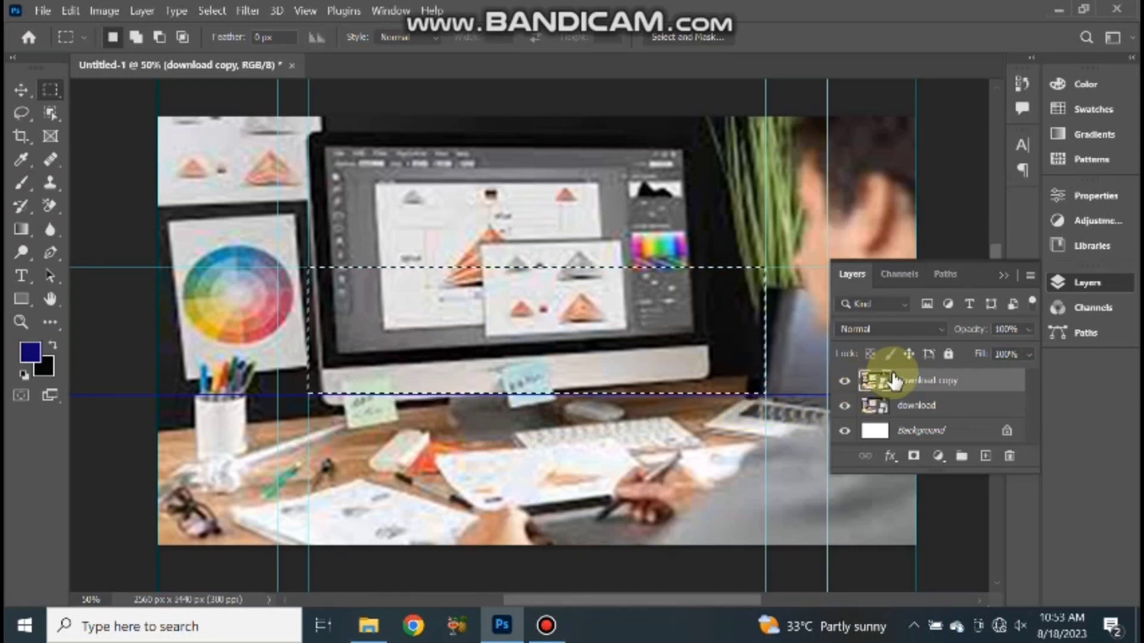
click(913, 455)
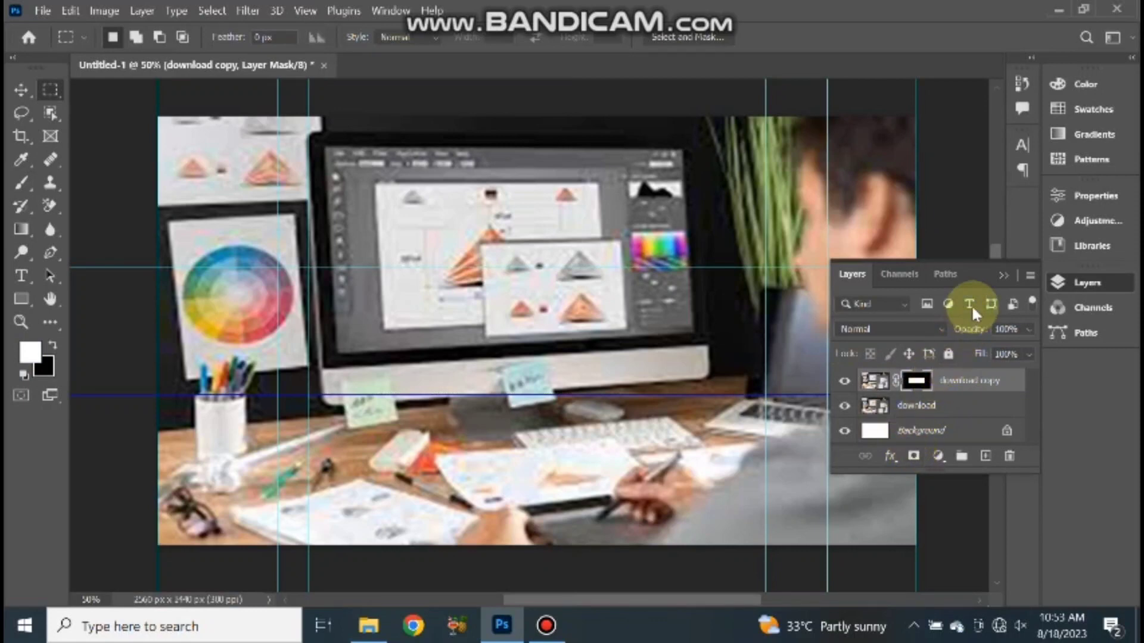
click(843, 405)
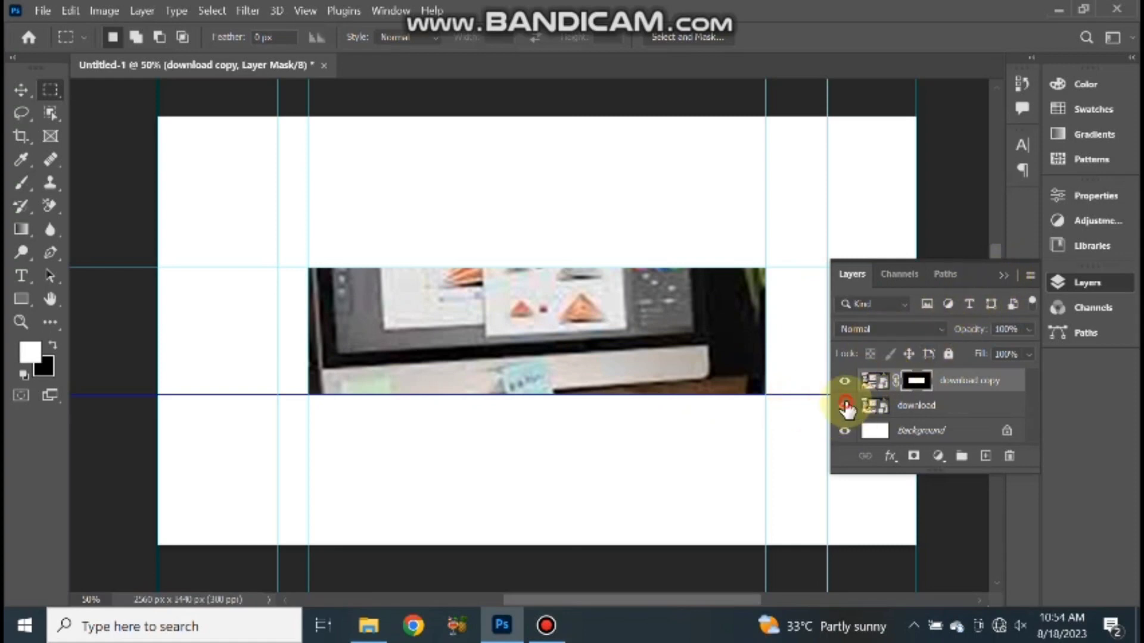
Step: Make the original download layer visible again under the masked strip
click(844, 405)
click(1002, 276)
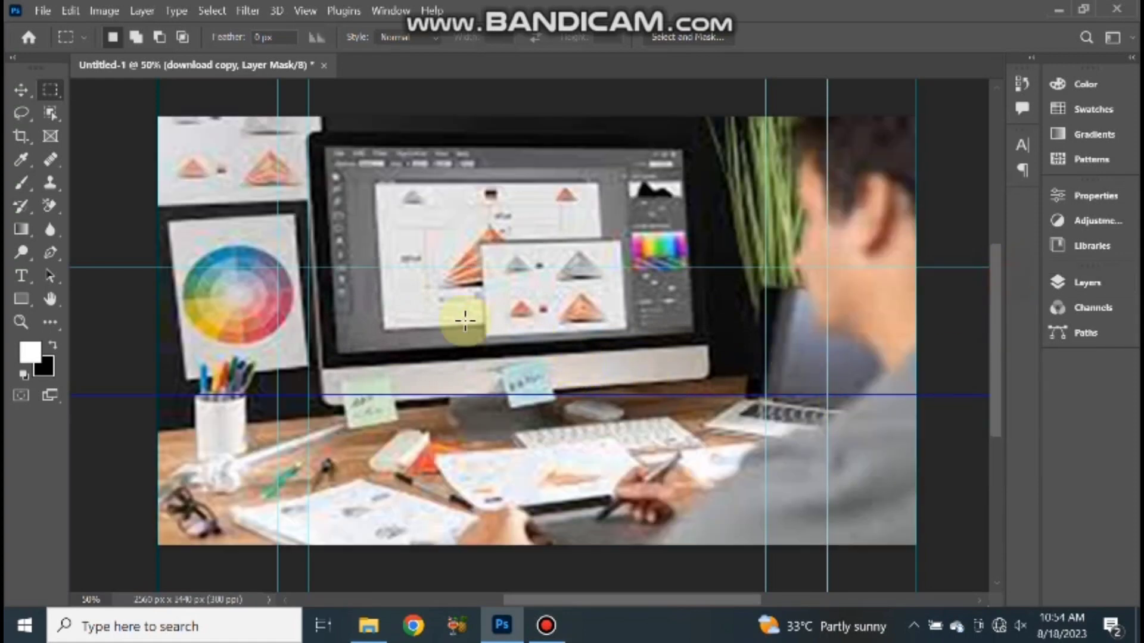
click(23, 90)
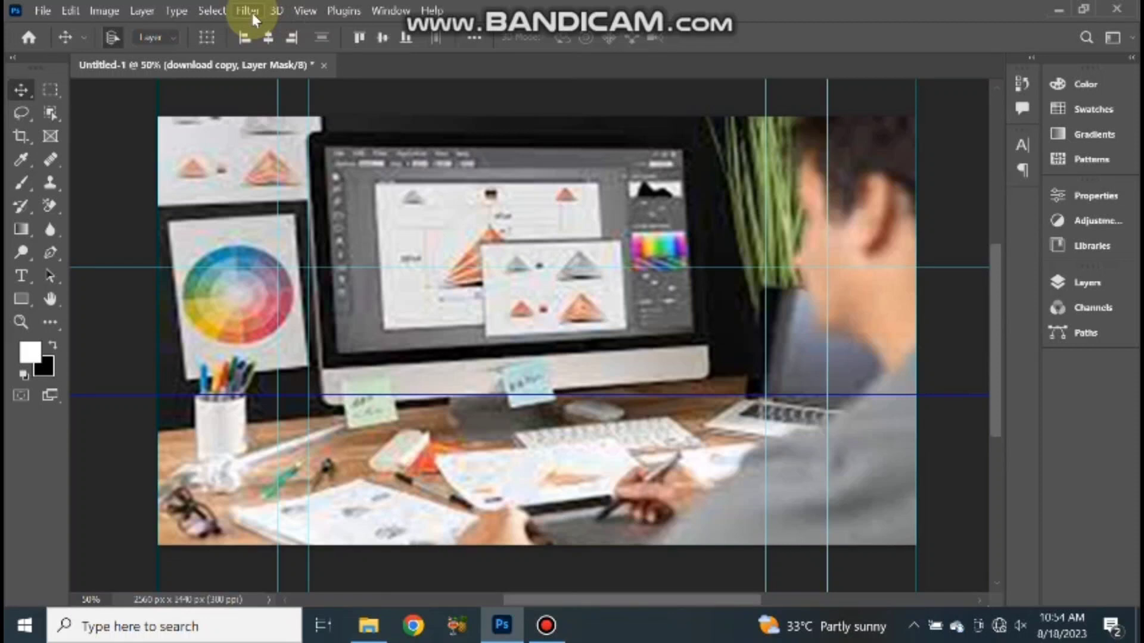
click(304, 9)
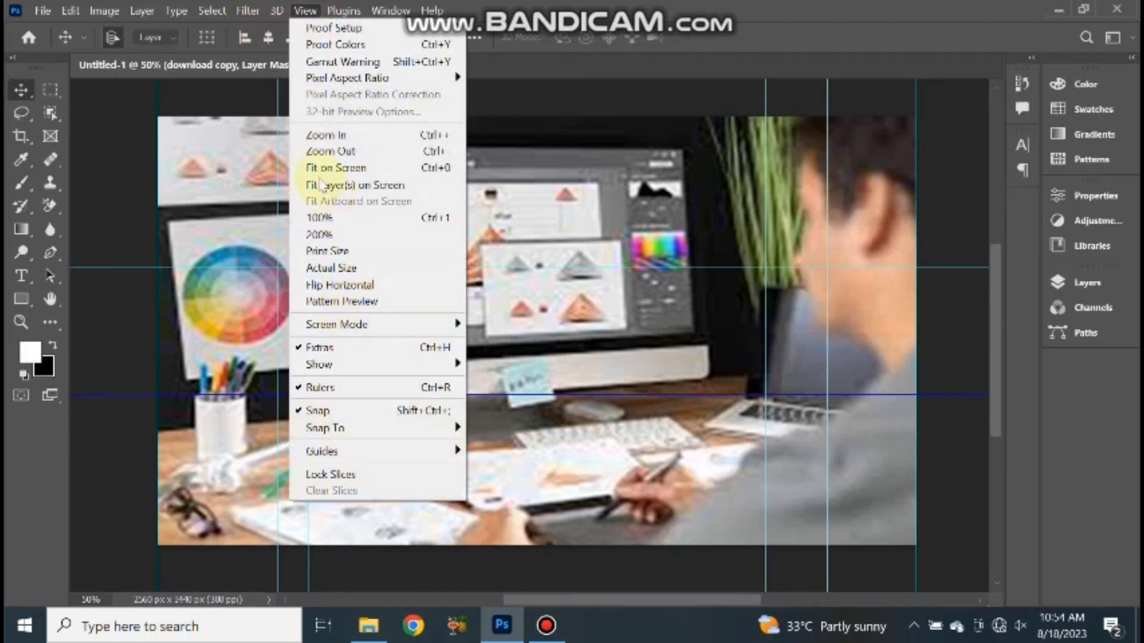
click(255, 11)
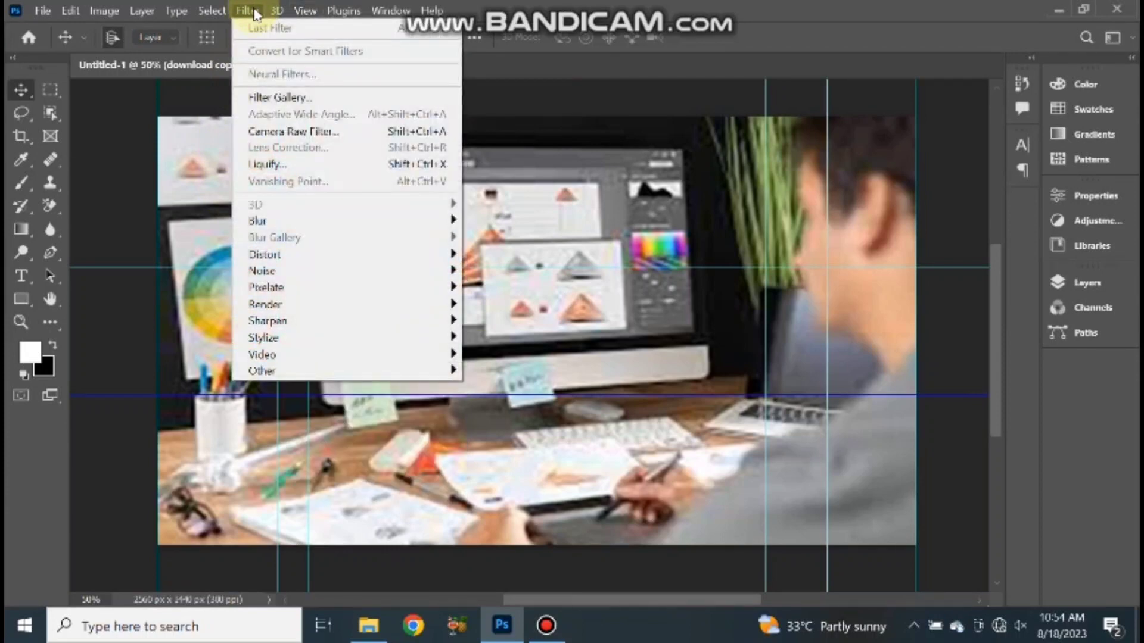
mouse_move(295, 220)
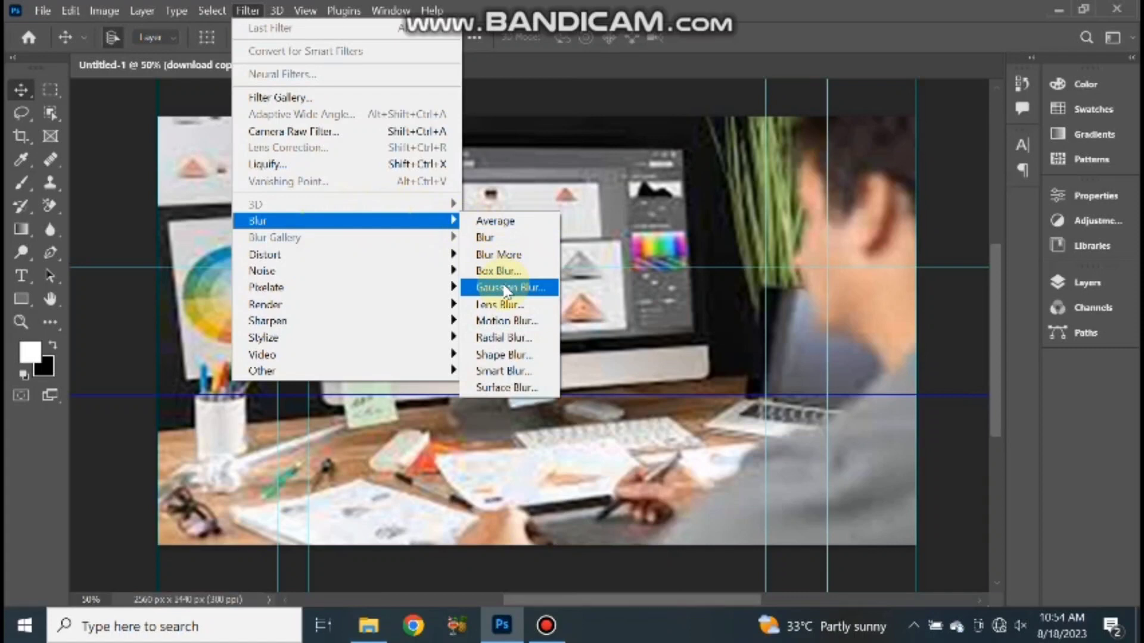
click(505, 287)
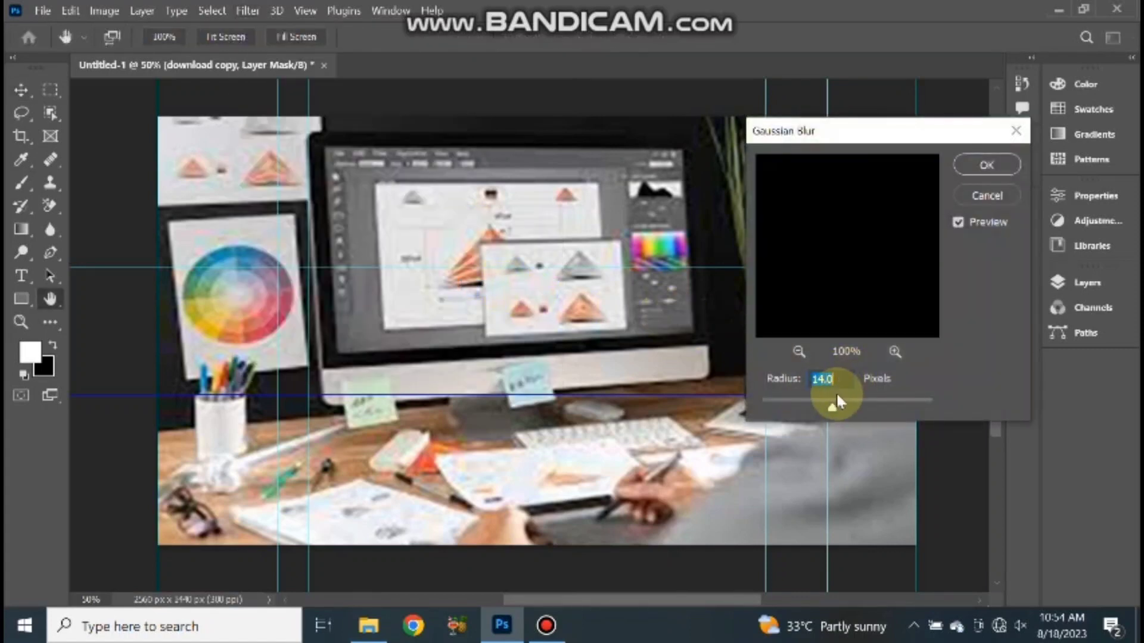
click(995, 196)
Step: Apply a 14-pixel Gaussian Blur to the strip's mask, then select the download layer
click(1076, 282)
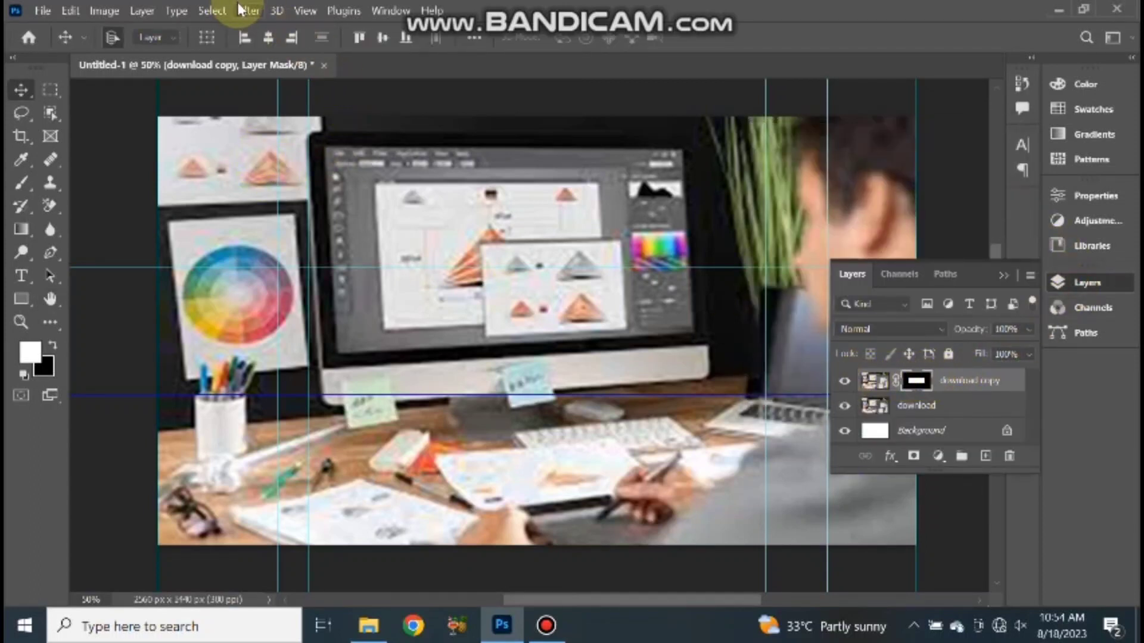
click(247, 11)
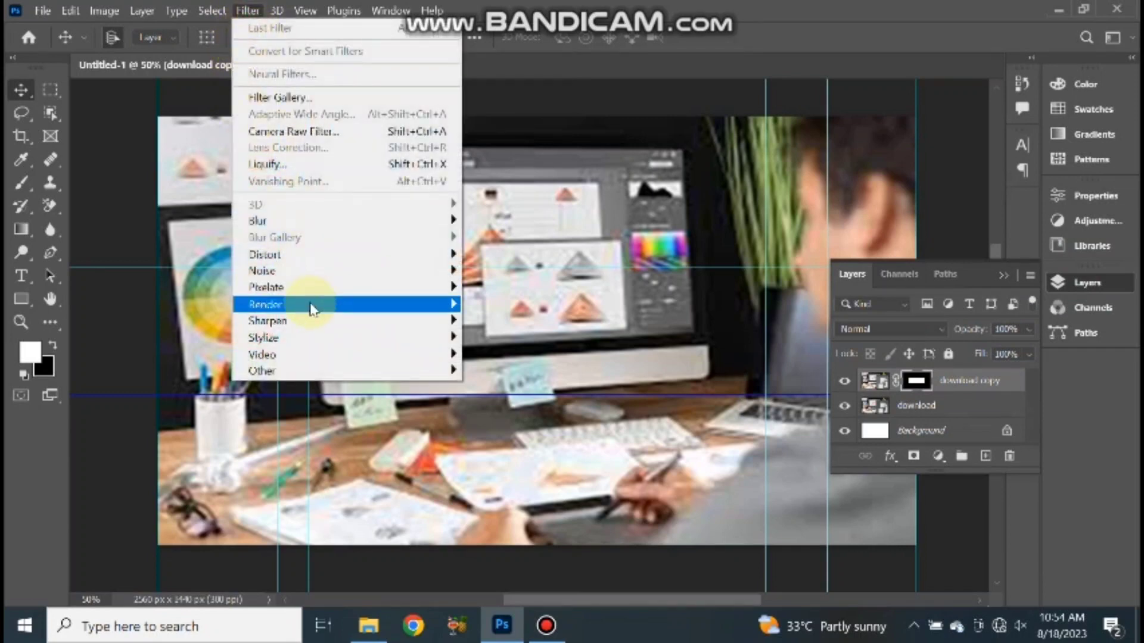
mouse_move(258, 221)
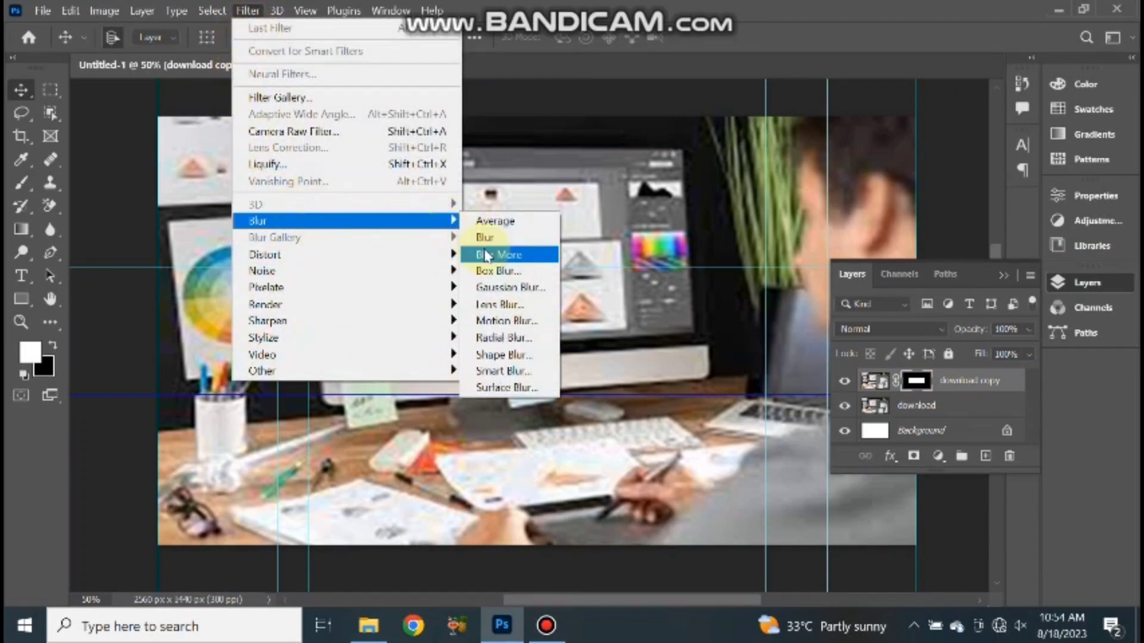
click(484, 287)
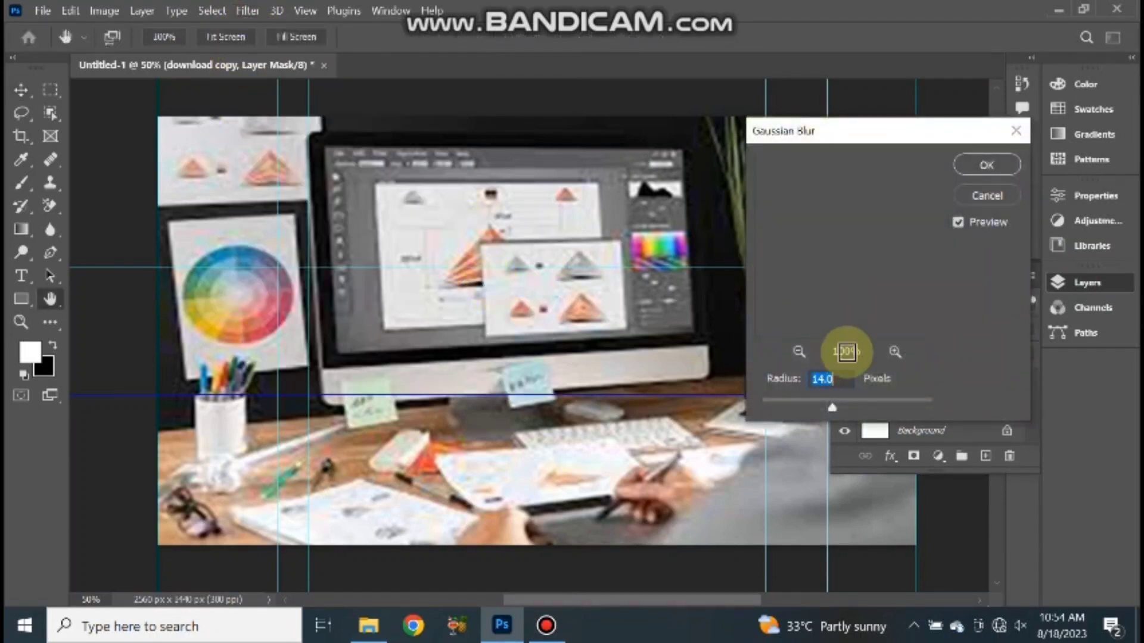
click(991, 165)
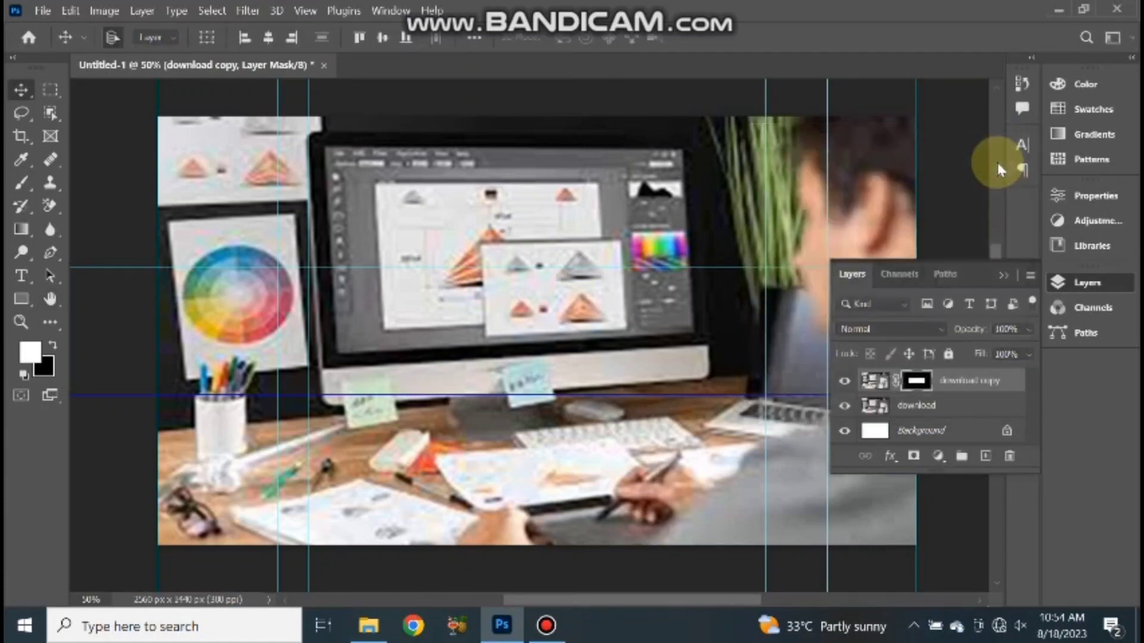
click(870, 394)
Step: Give the original download layer a 14 px Gaussian Blur smart filter
click(929, 407)
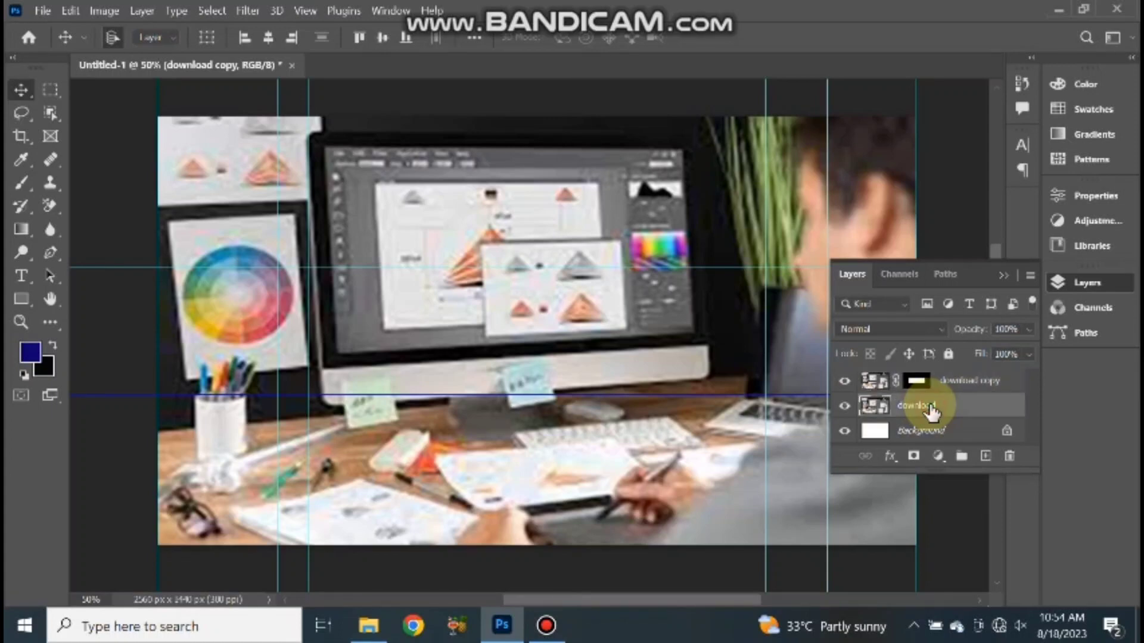
click(248, 11)
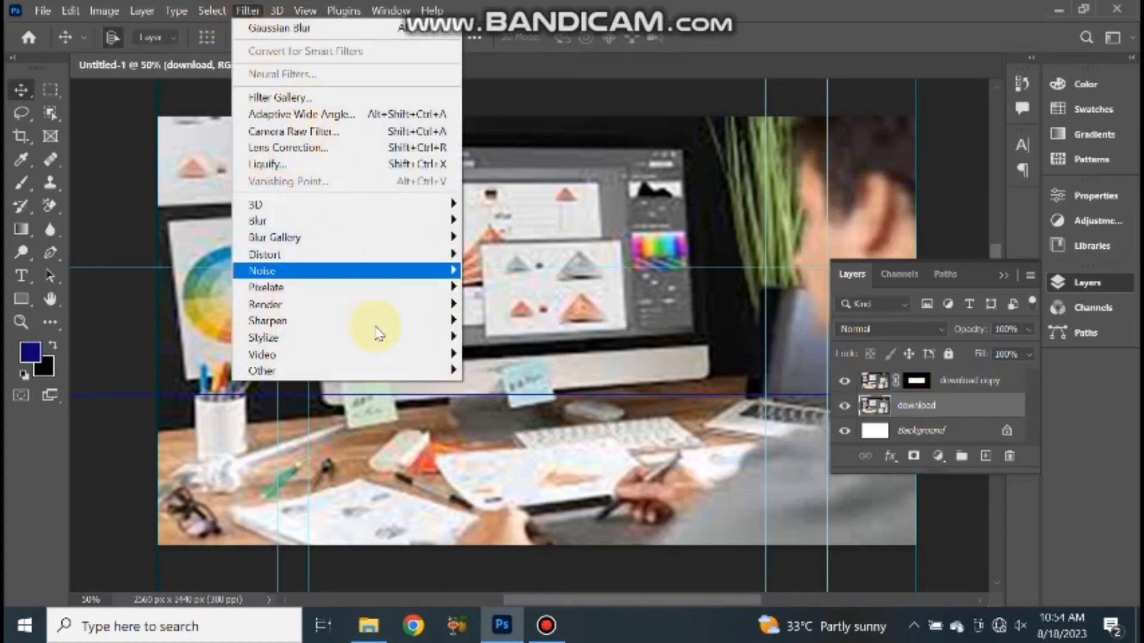
mouse_move(259, 221)
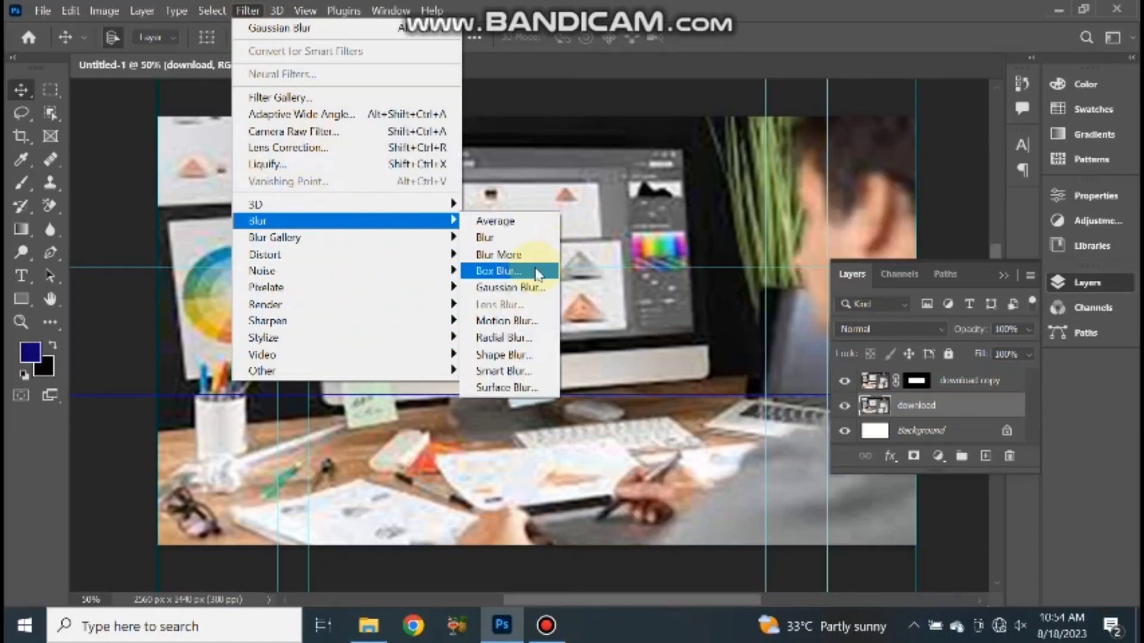
click(520, 288)
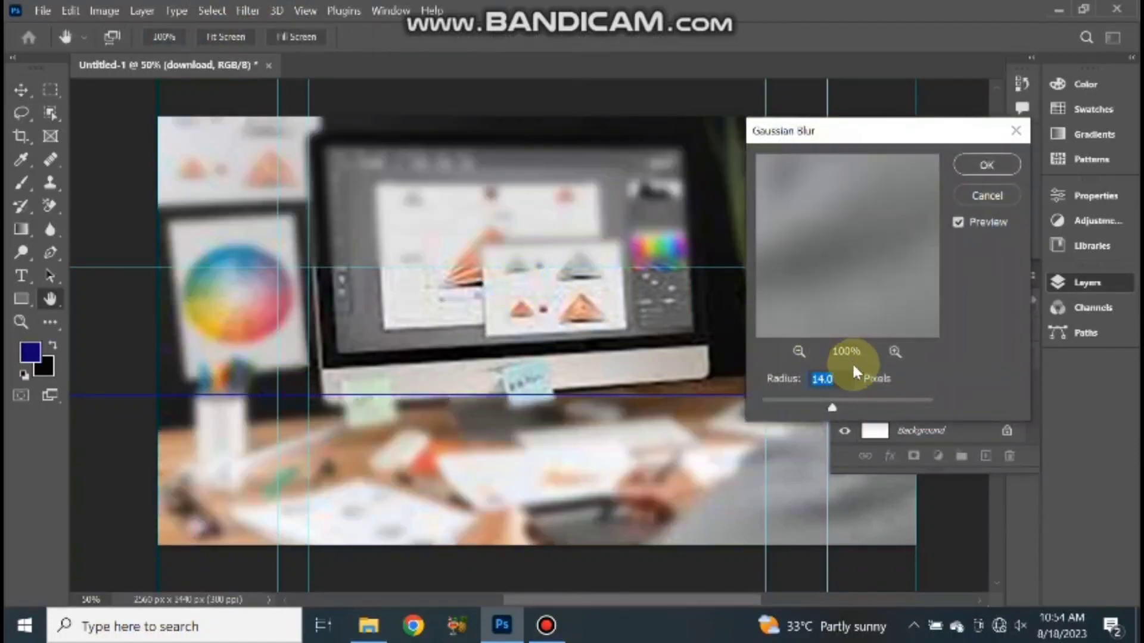
click(999, 171)
key(v)
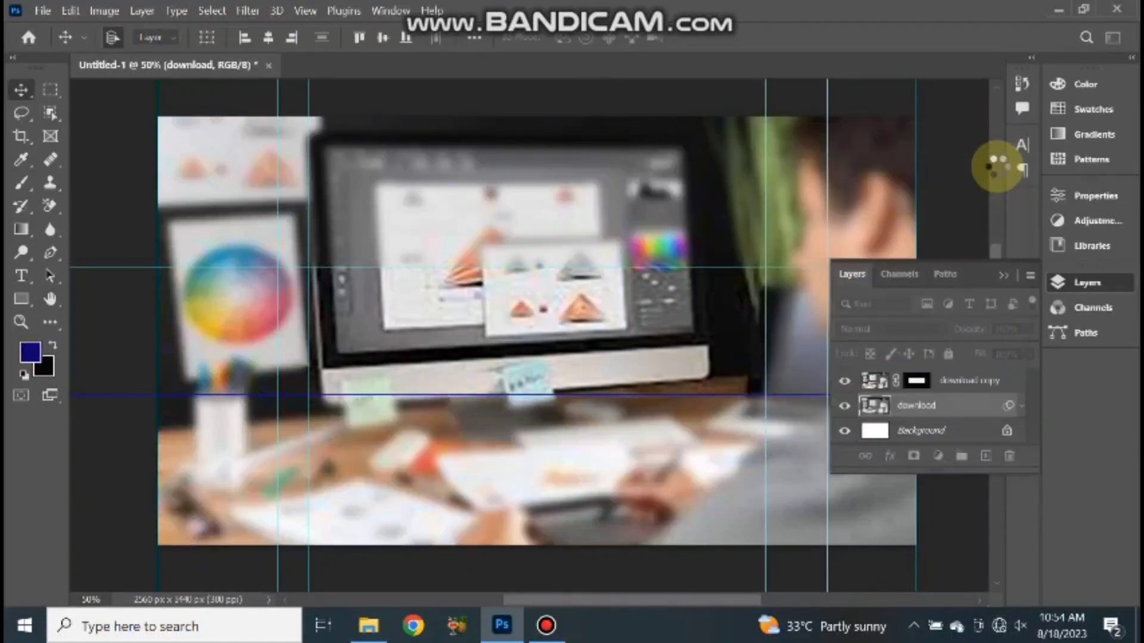
key(alt+bracketright)
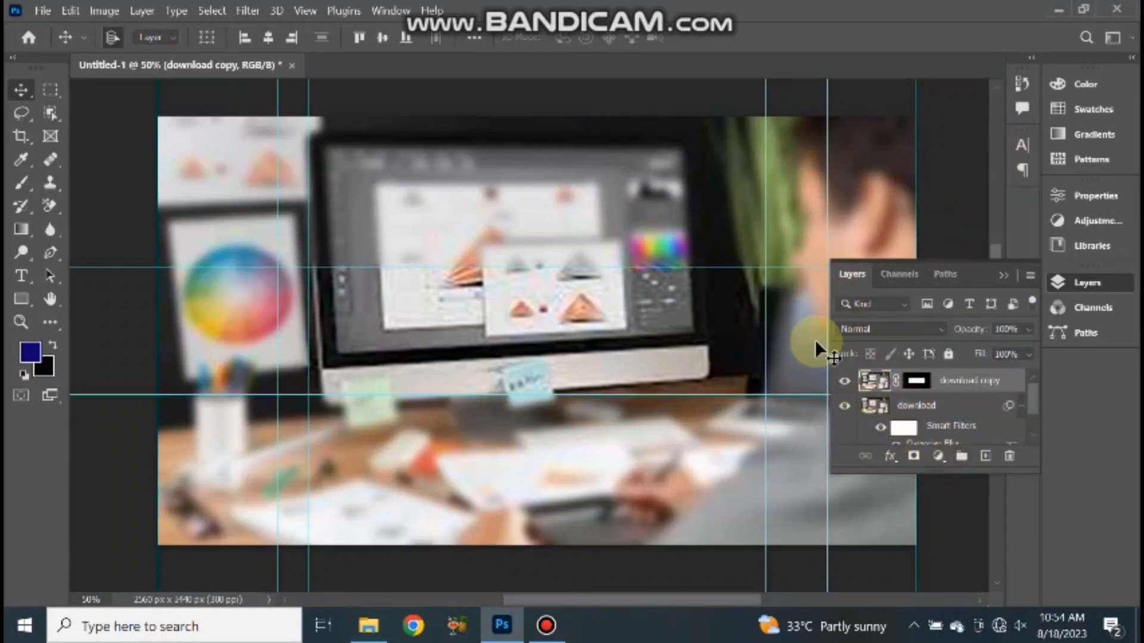
Step: Blur the masked download copy strip with a 20.8-pixel Gaussian Blur
click(246, 10)
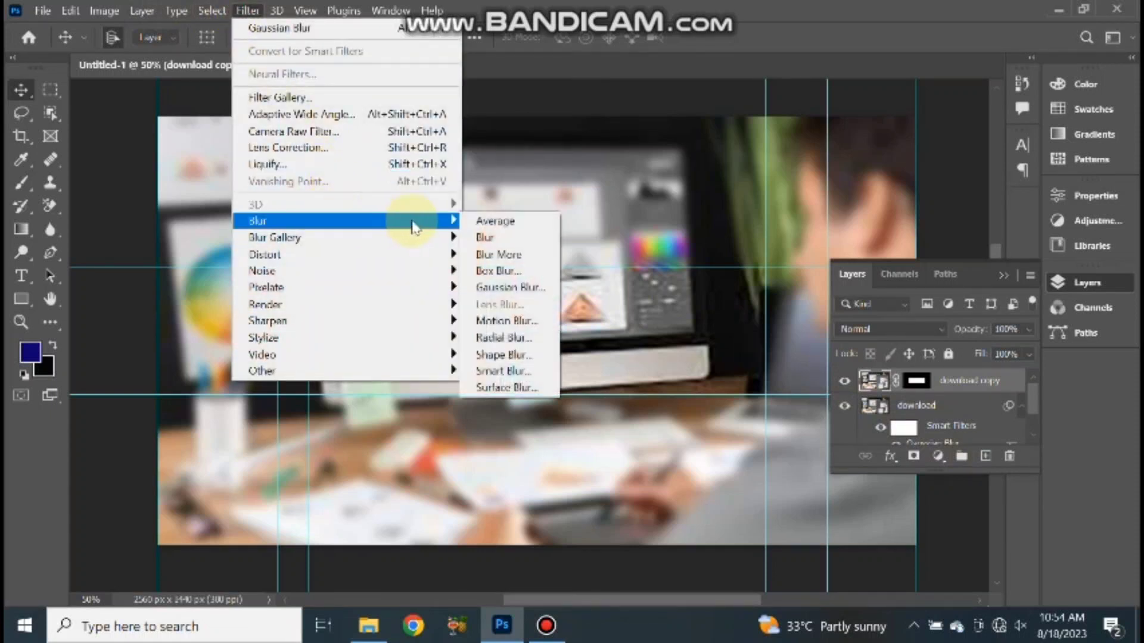
click(494, 288)
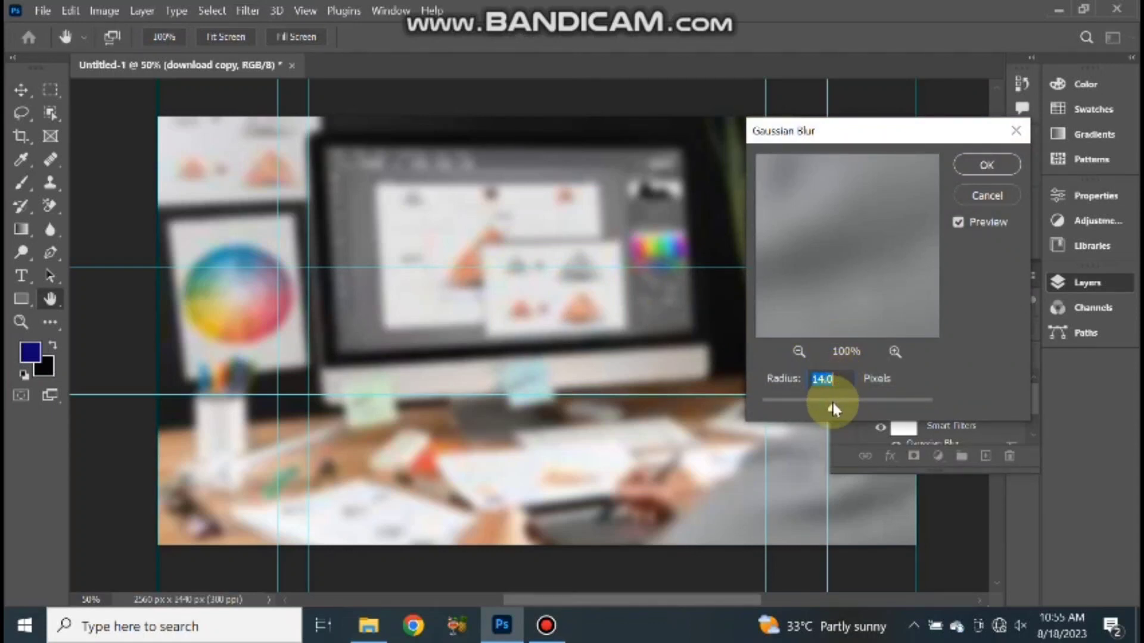
drag(857, 403, 835, 402)
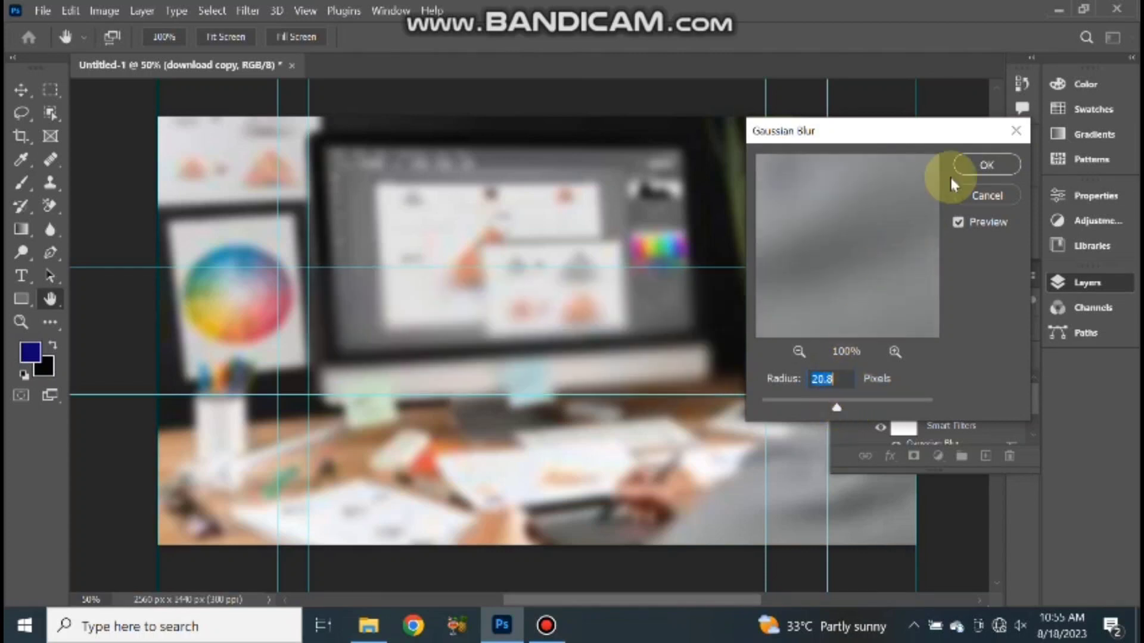
click(965, 166)
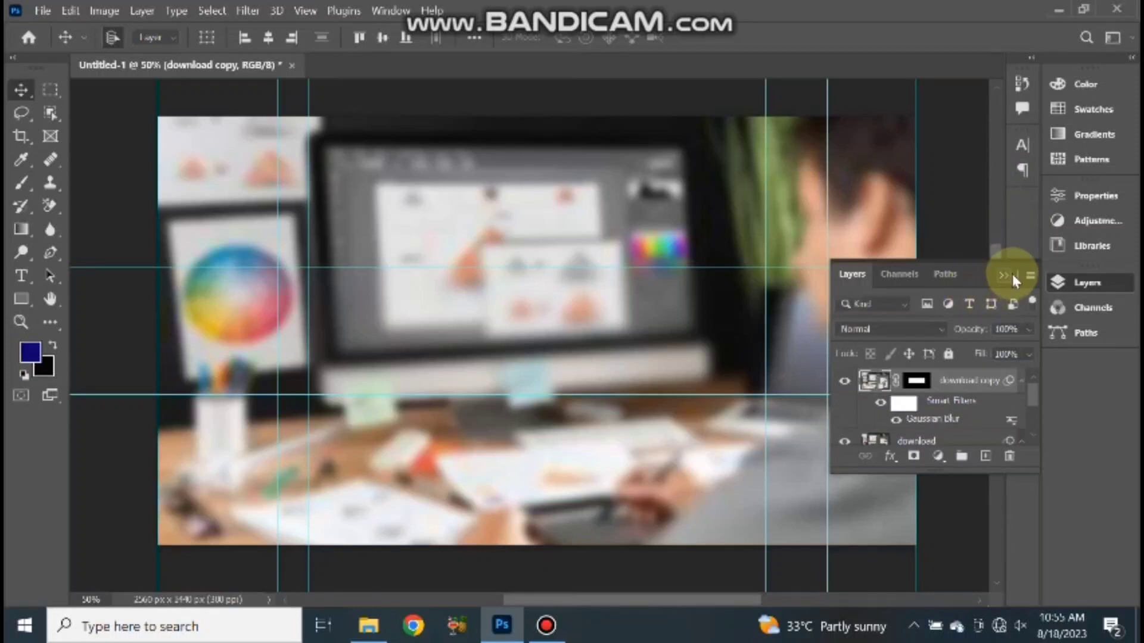
click(1005, 275)
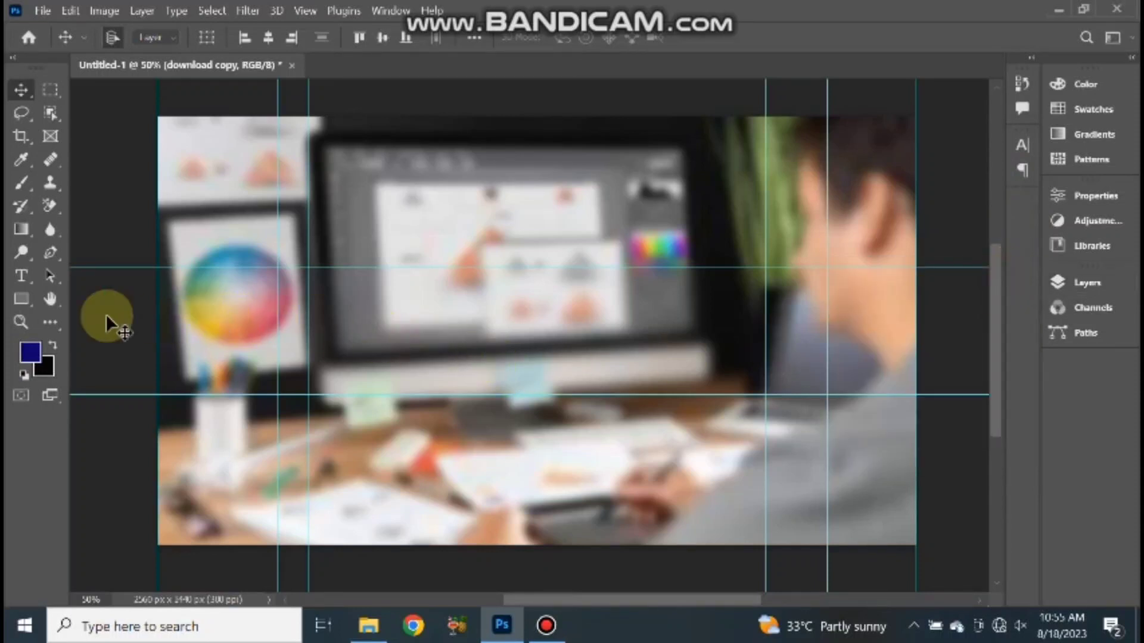
Step: Draw a triangle shape near the canvas centre with the Triangle Tool
click(14, 305)
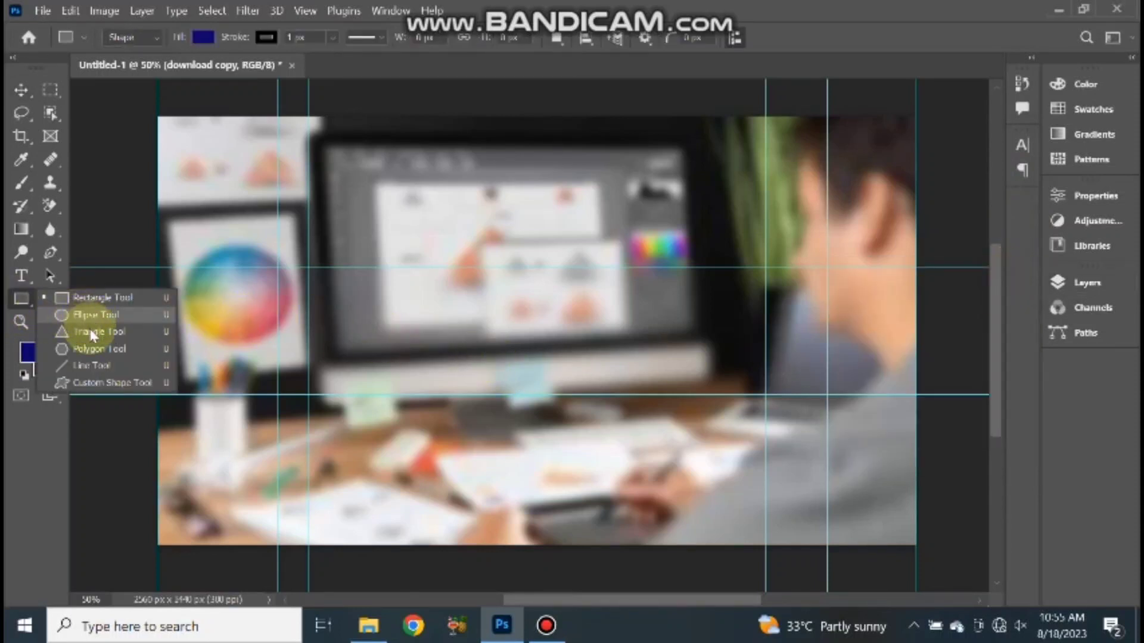
click(83, 327)
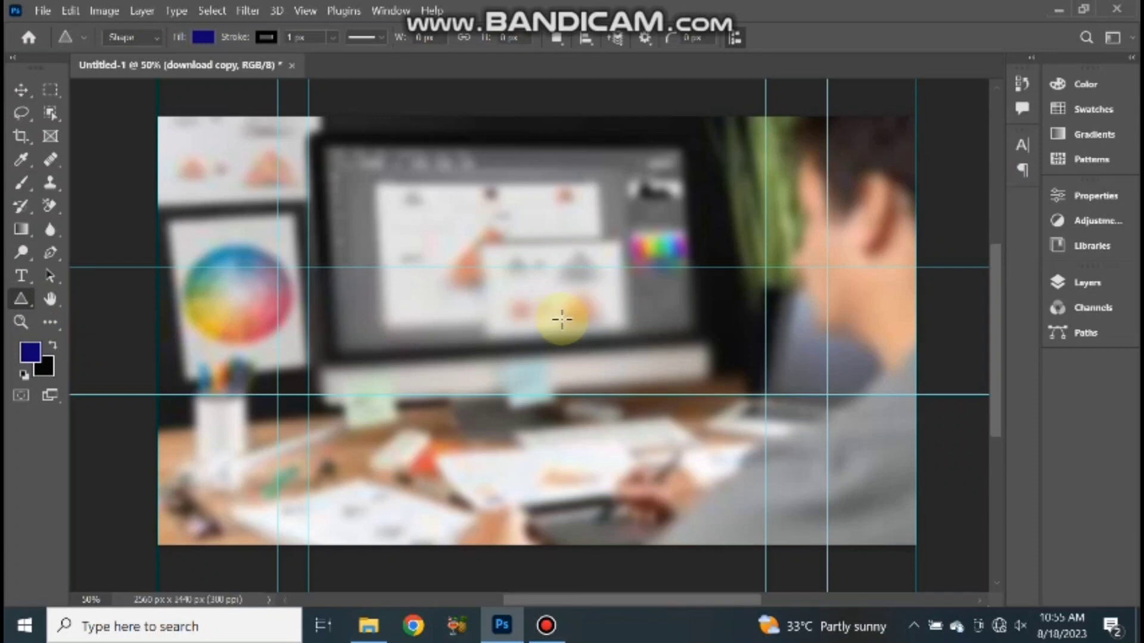
click(527, 322)
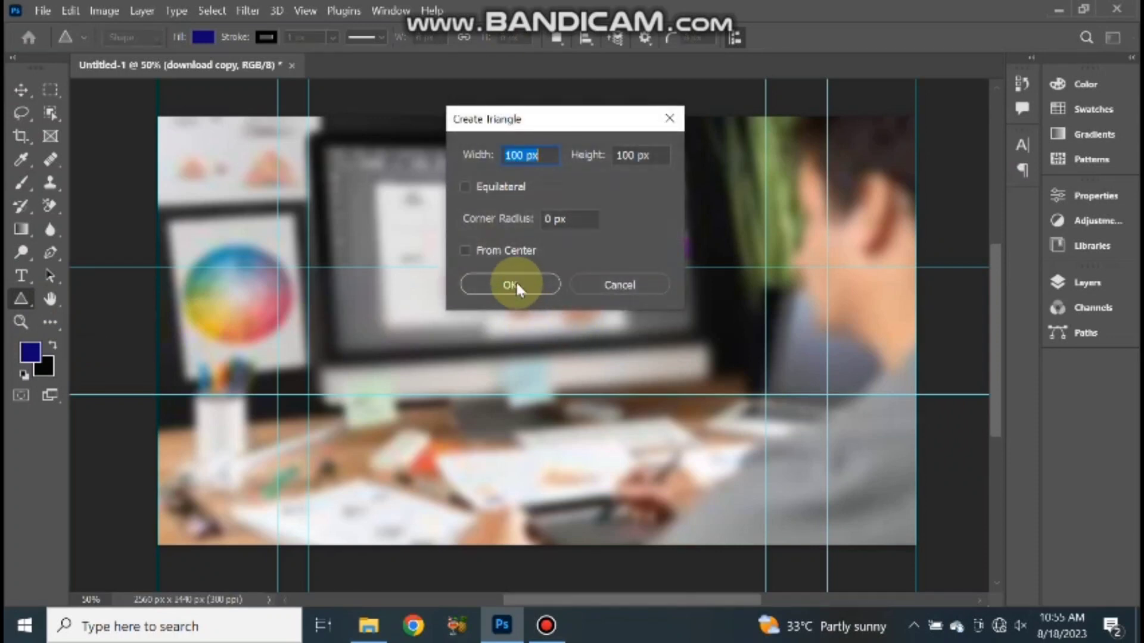
click(630, 290)
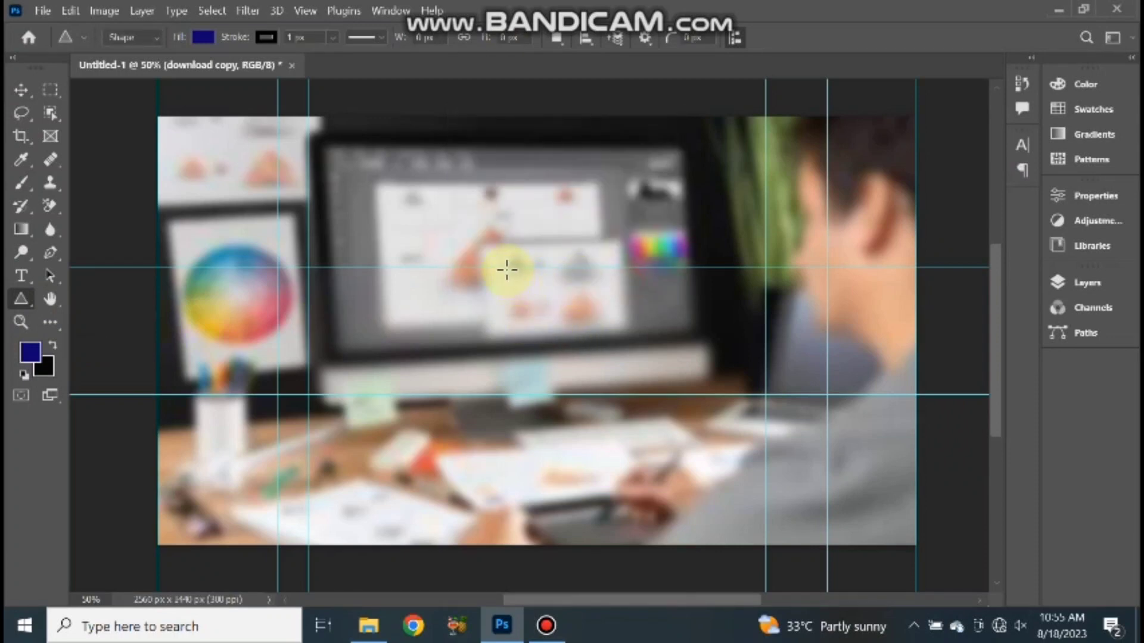
mouse_move(507, 270)
mouse_down()
mouse_move(582, 381)
mouse_move(653, 394)
mouse_up()
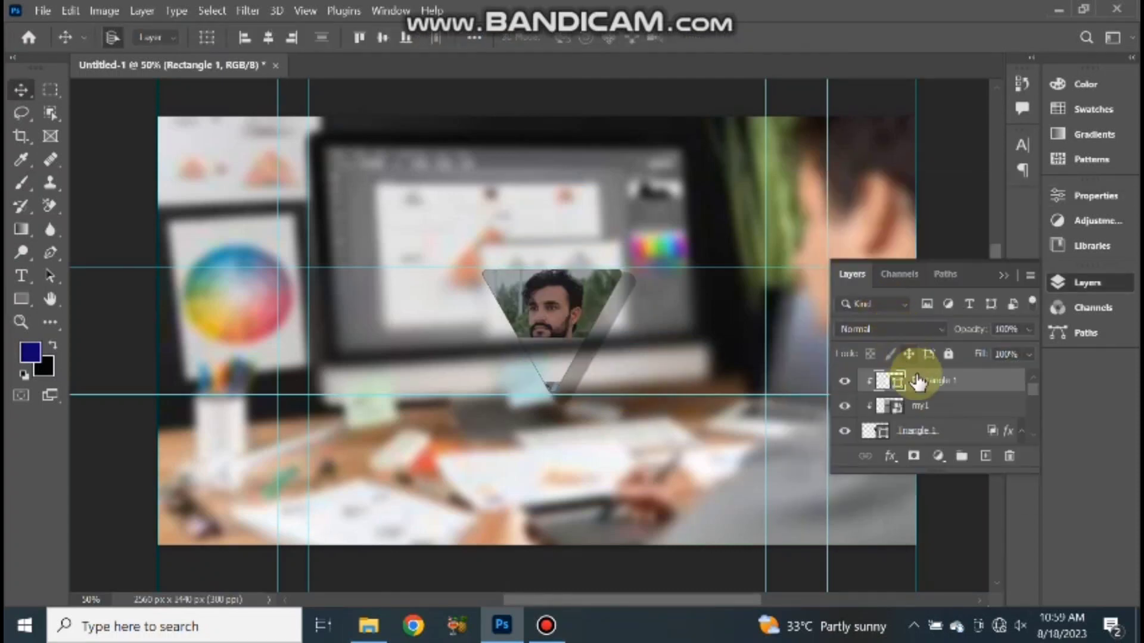
Step: Place Rectangle 1 below the triangle layers and shift the white bar slightly left
drag(917, 381, 919, 448)
click(914, 456)
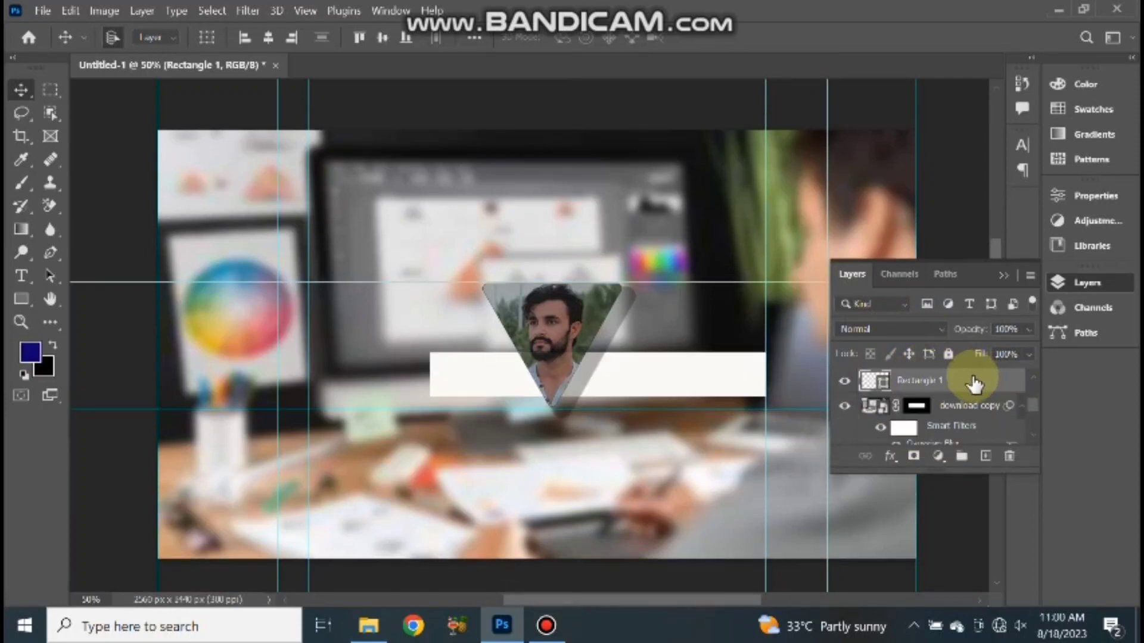
click(1003, 275)
drag(732, 385, 697, 383)
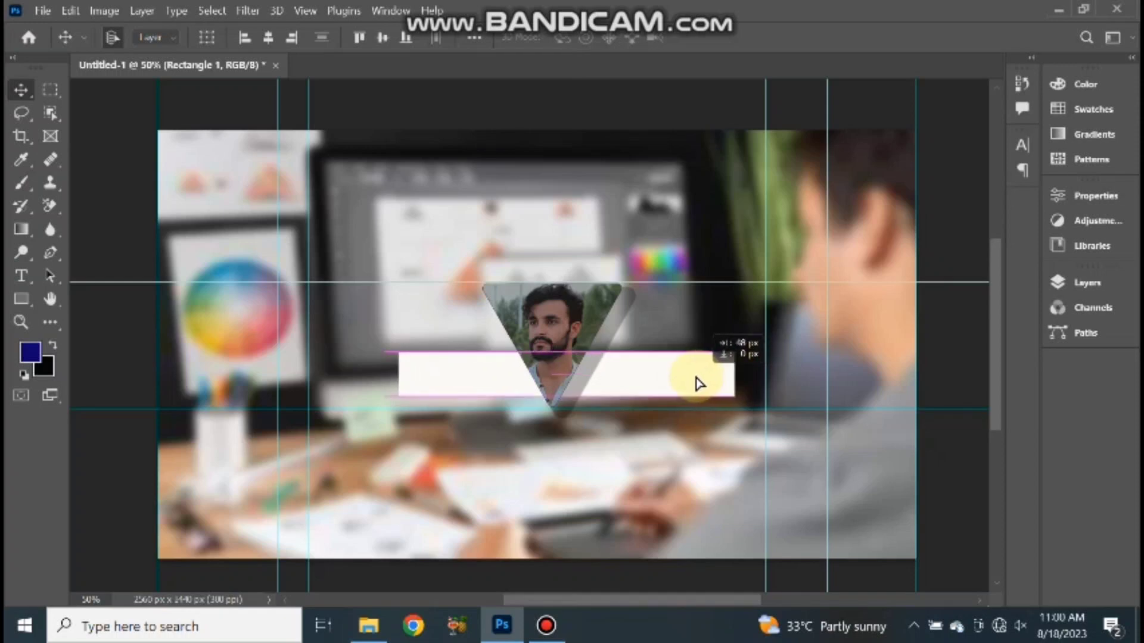
drag(699, 383, 695, 383)
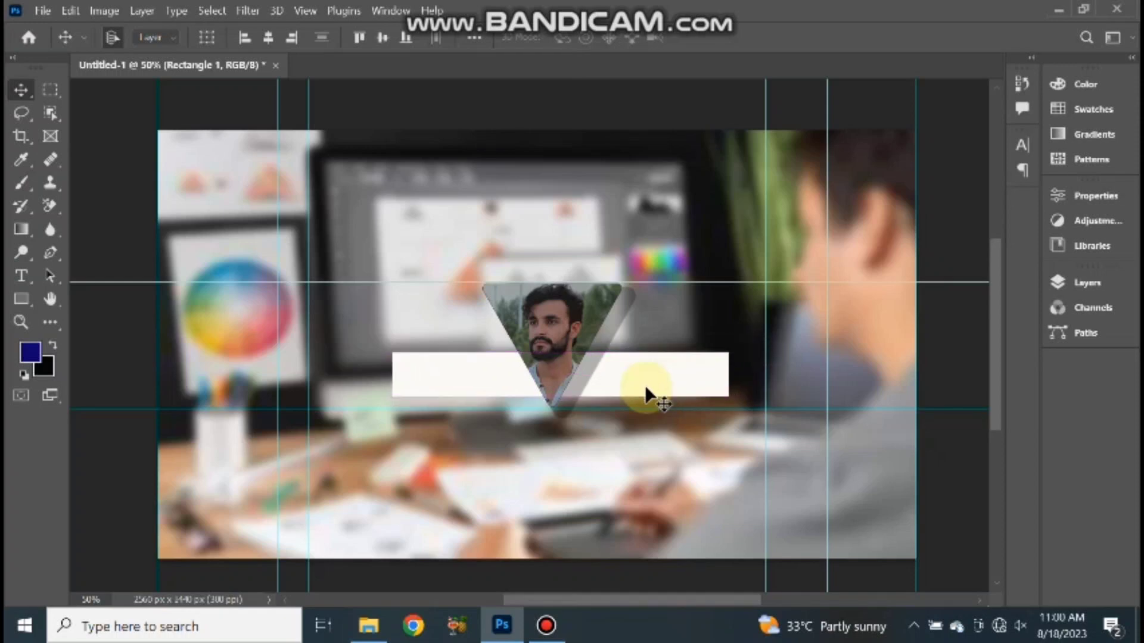
Step: Type NANGYAL on the left of the white bar, lower it, and scale it up
click(18, 277)
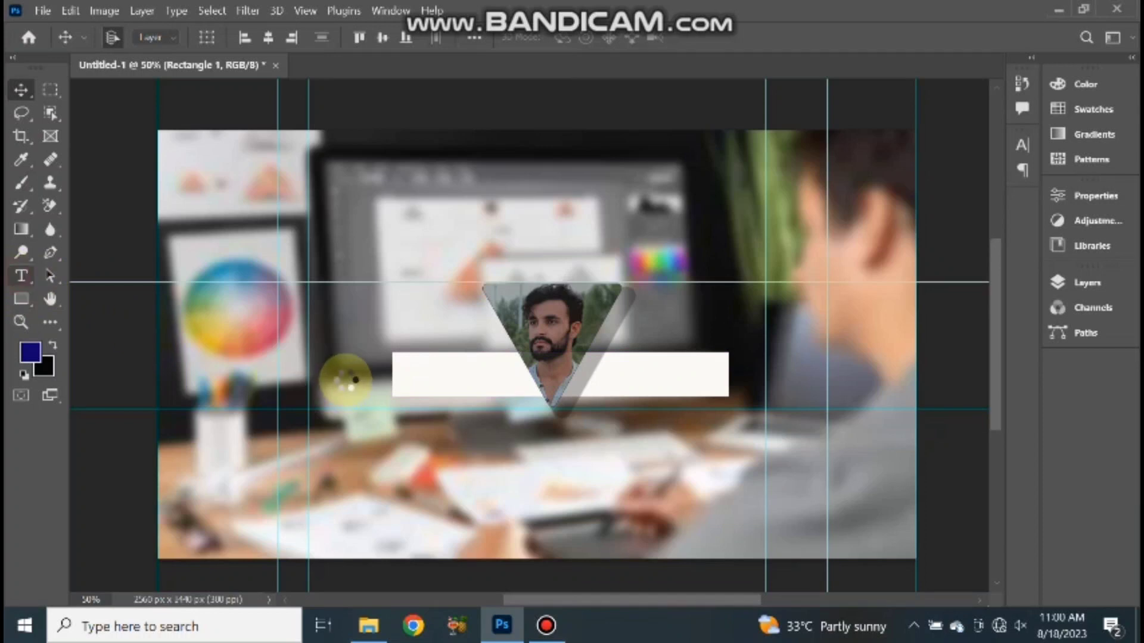
click(411, 374)
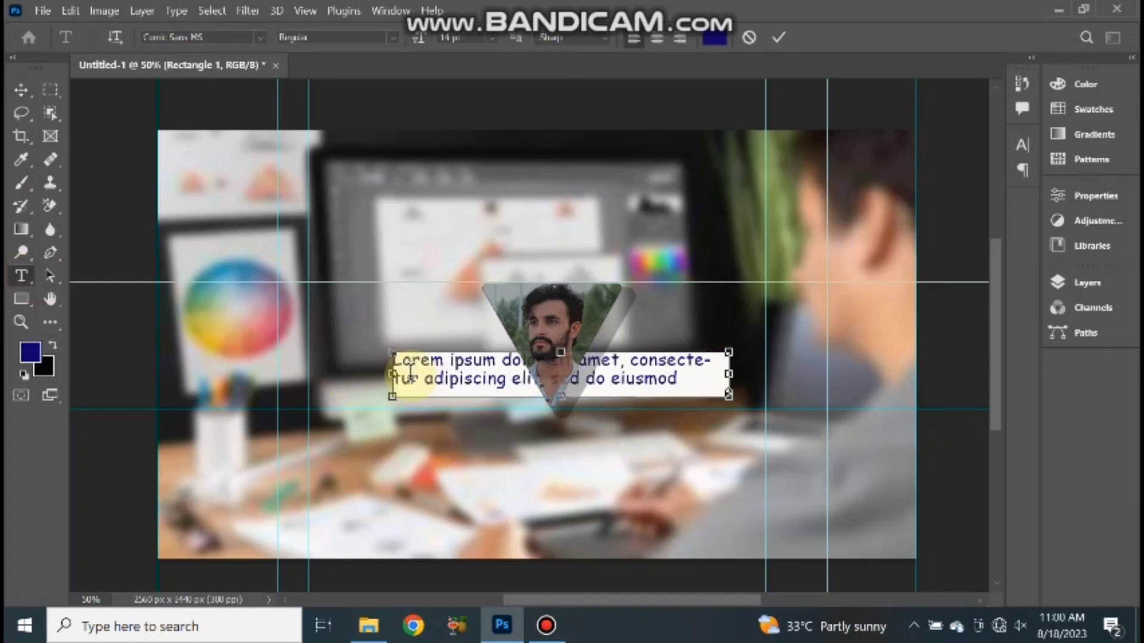
key(BackSpace)
text(NANGYAL)
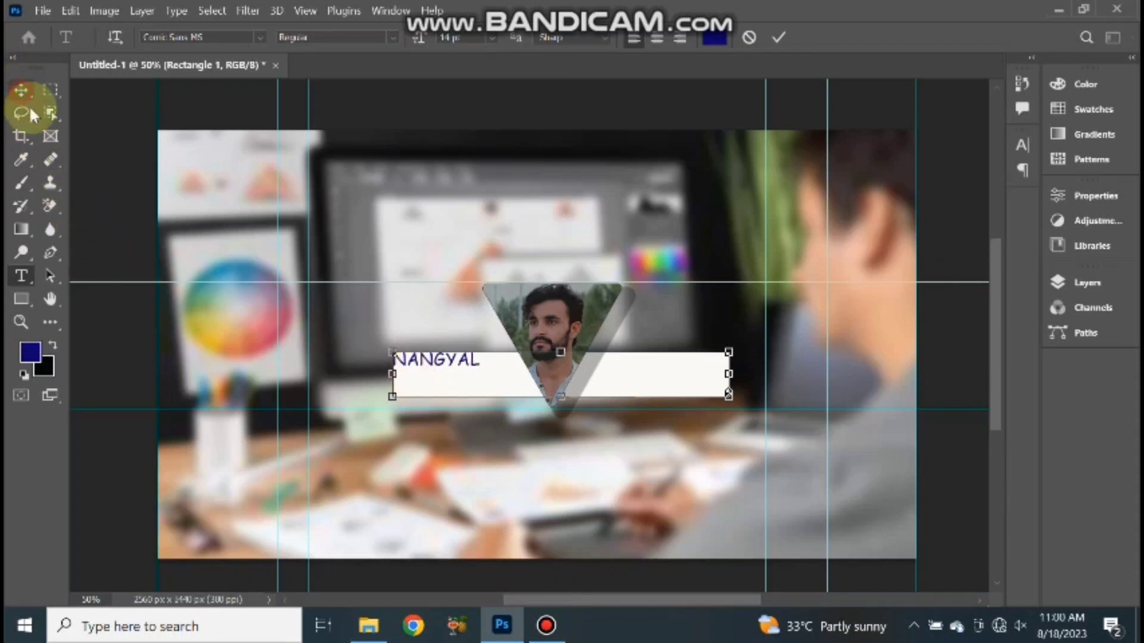
click(20, 91)
drag(436, 364, 444, 377)
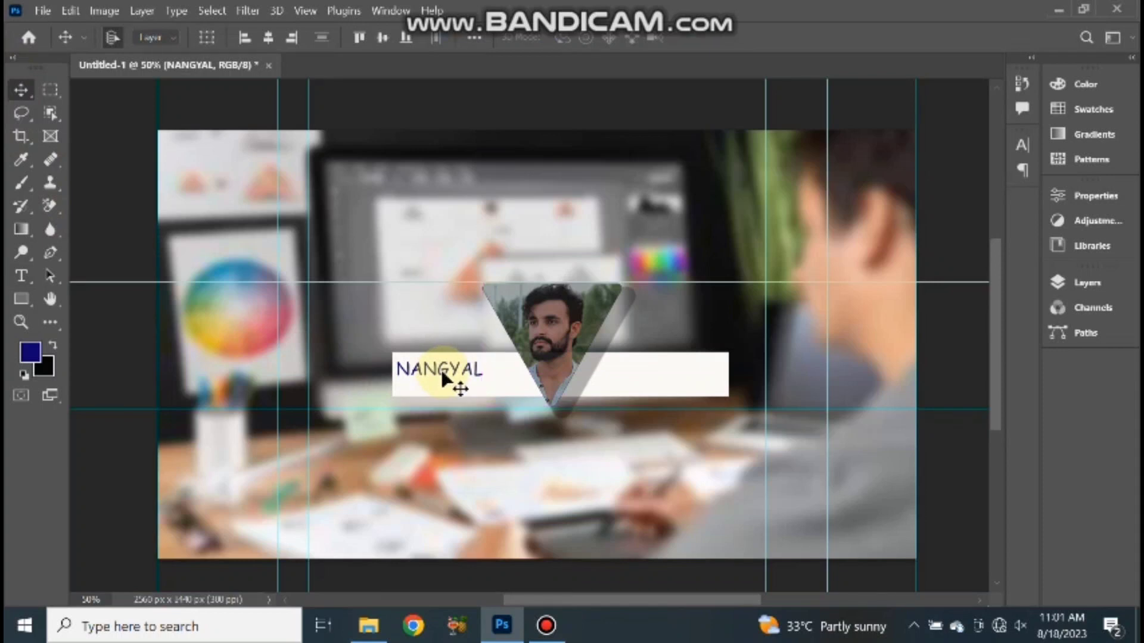
key(ctrl+t)
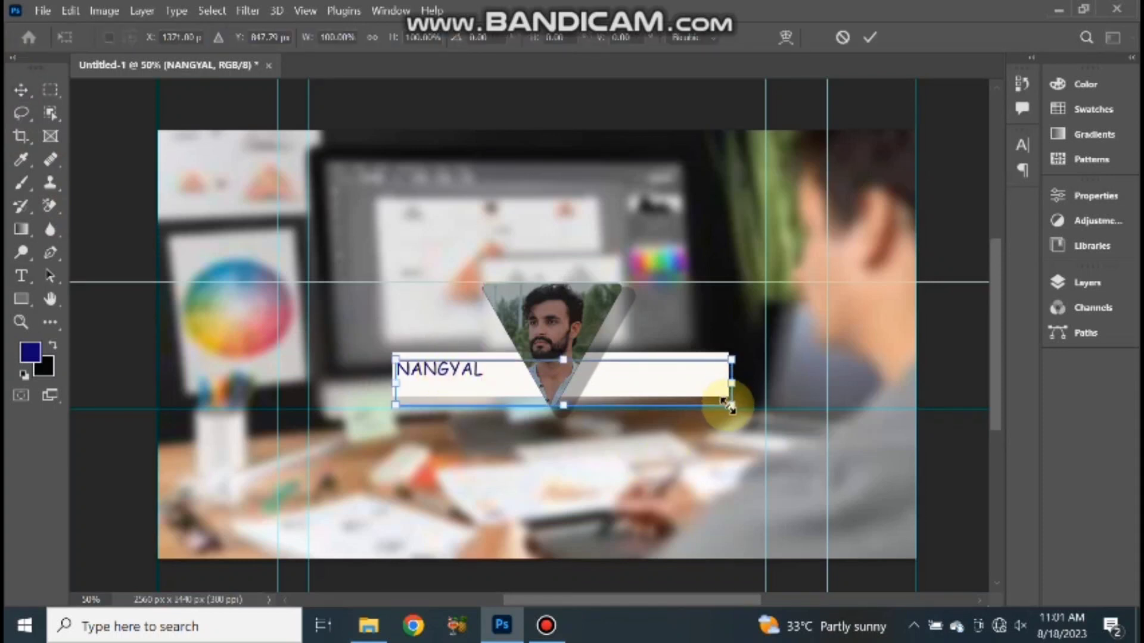
drag(728, 405, 839, 436)
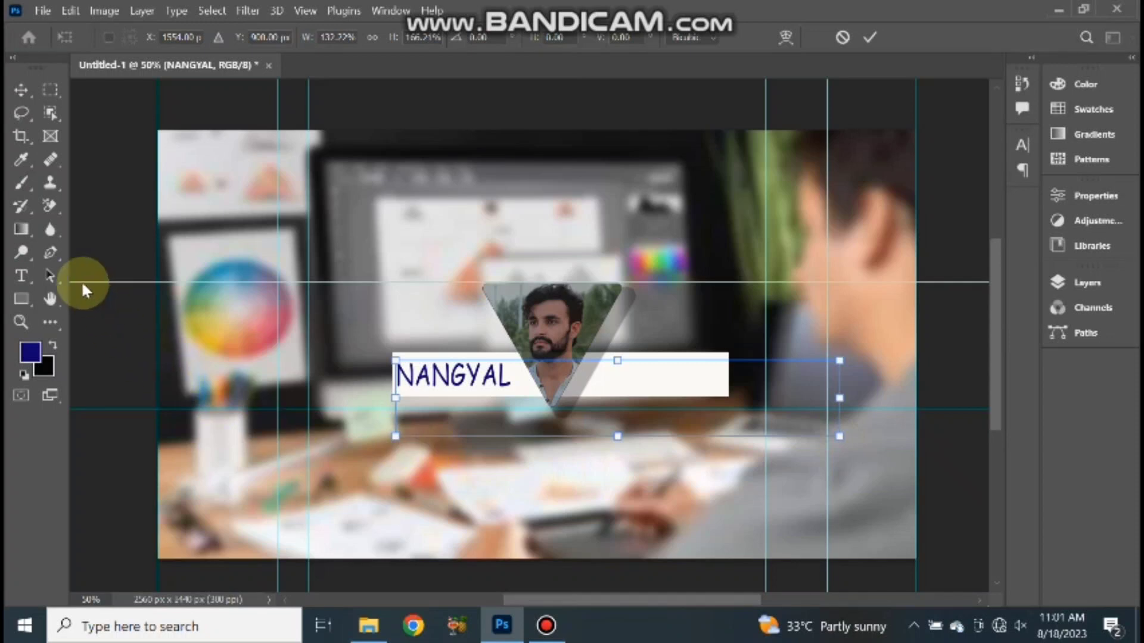
click(12, 271)
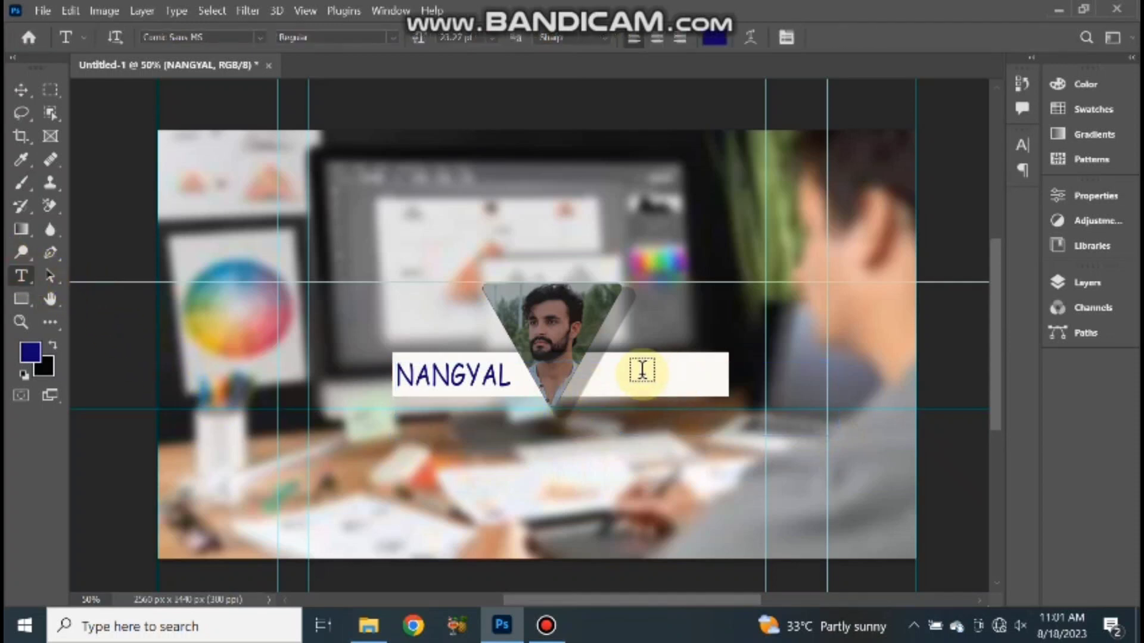
Step: Add GRAPHICS on the right side of the white bar and nudge it slightly left
click(608, 377)
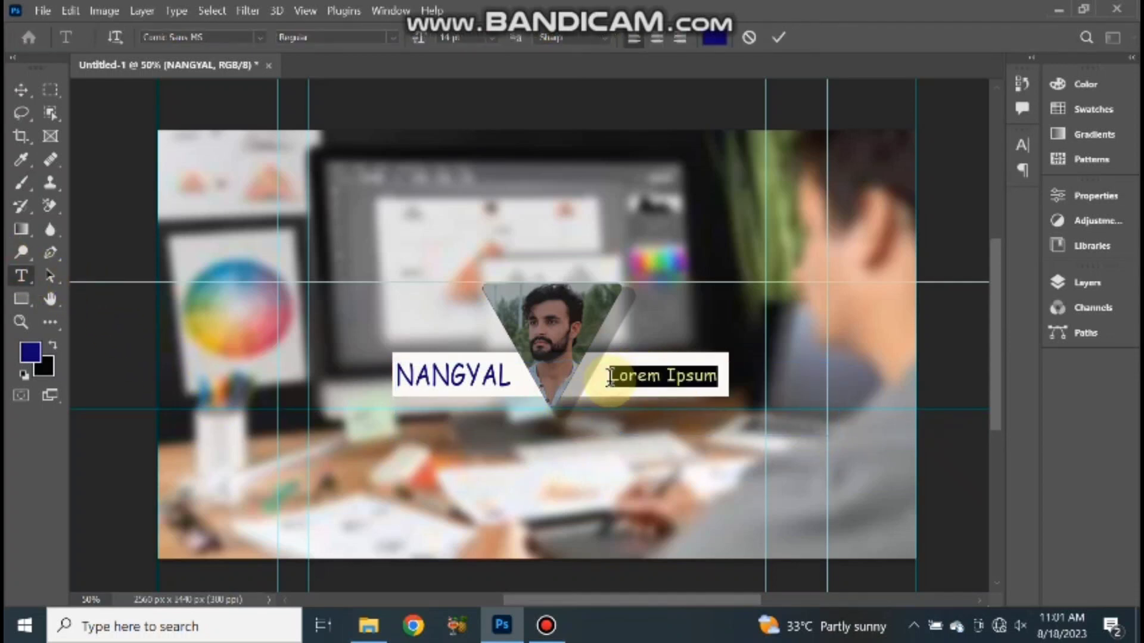
key(BackSpace)
text(GRAPHICS)
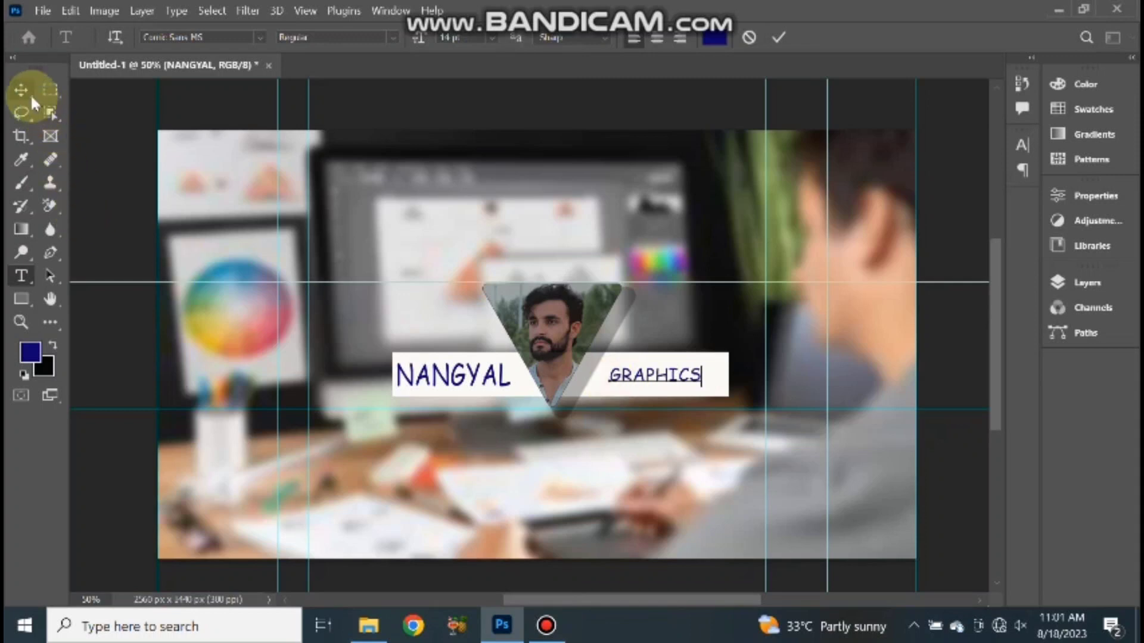
click(30, 94)
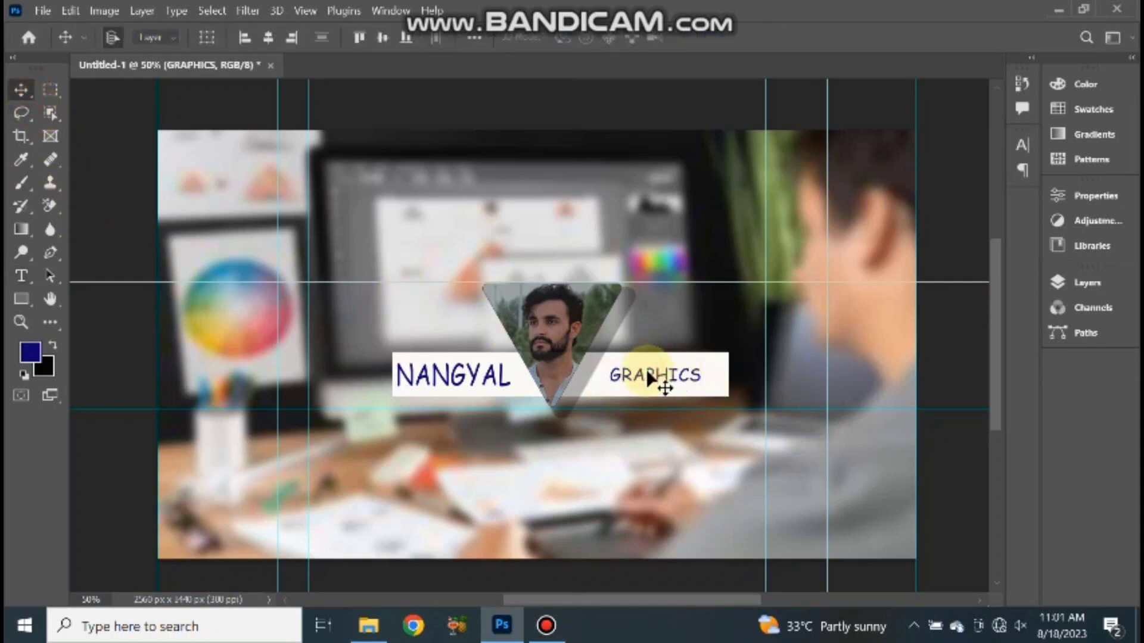
drag(647, 373, 644, 373)
click(328, 311)
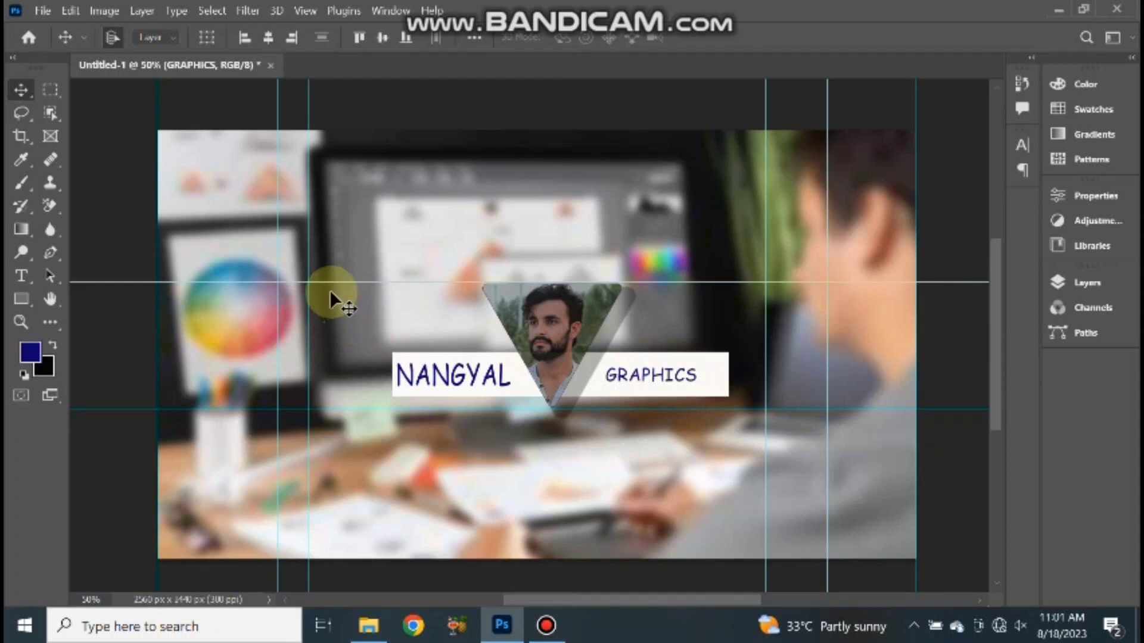